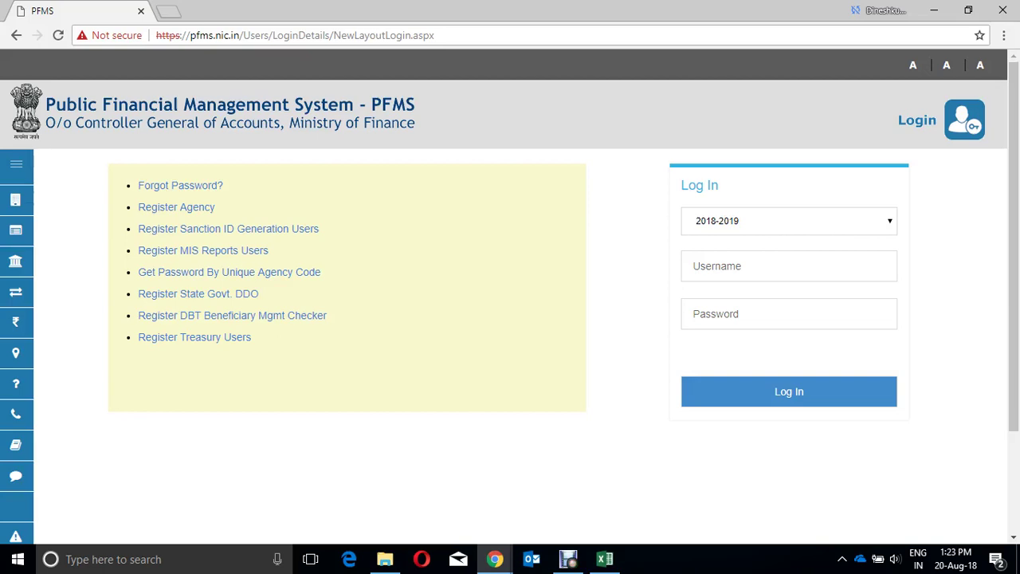
{"action": "left_click", "coordinate": [789, 266]}
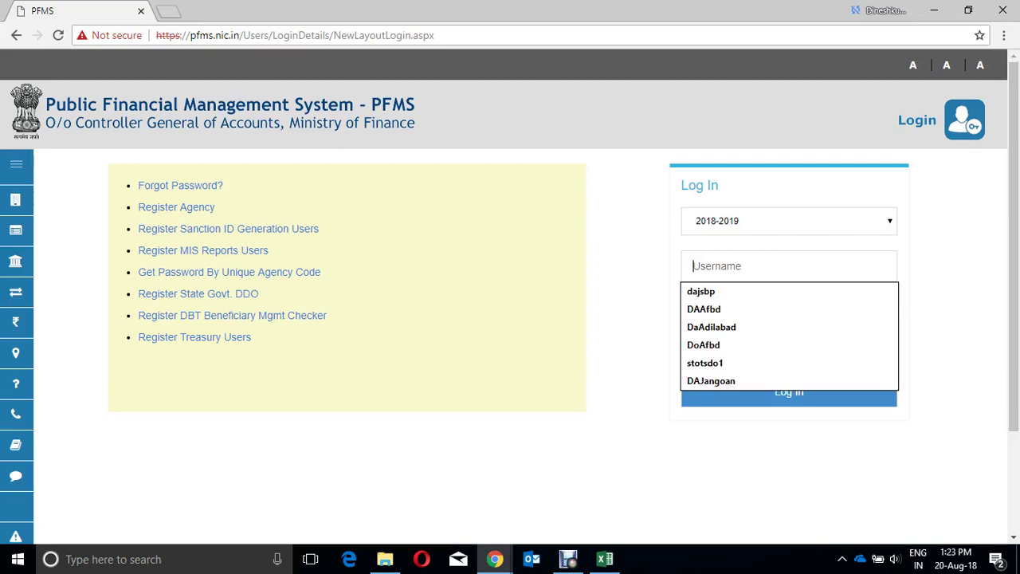
{"action": "type", "text": "d"}
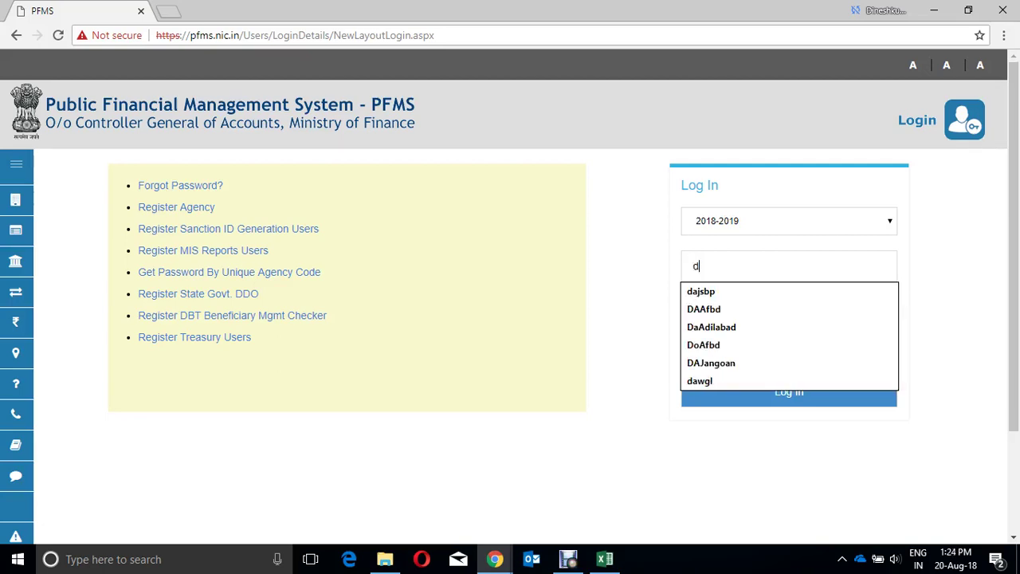
{"action": "type", "text": "owgl"}
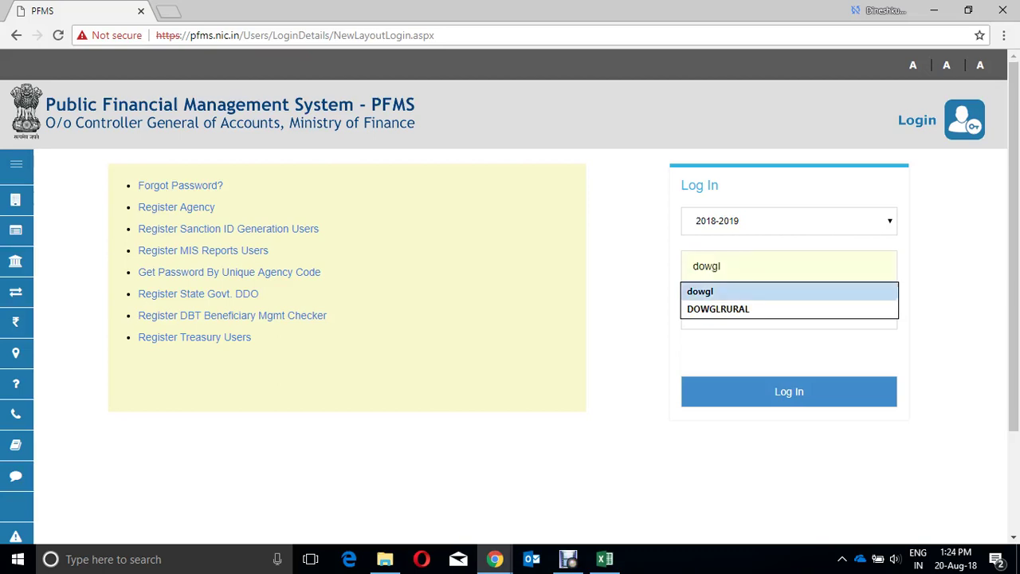
{"action": "key", "text": "Down"}
{"action": "key", "text": "Down"}
{"action": "key", "text": "Return"}
{"action": "key", "text": "Tab"}
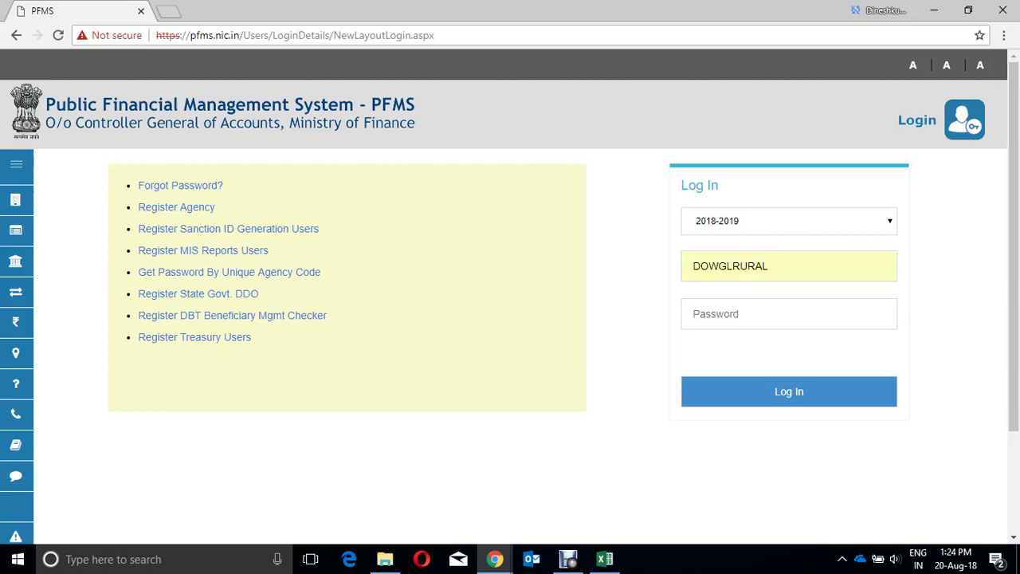
{"action": "type", "text": "*********"}
{"action": "key", "text": "Return"}
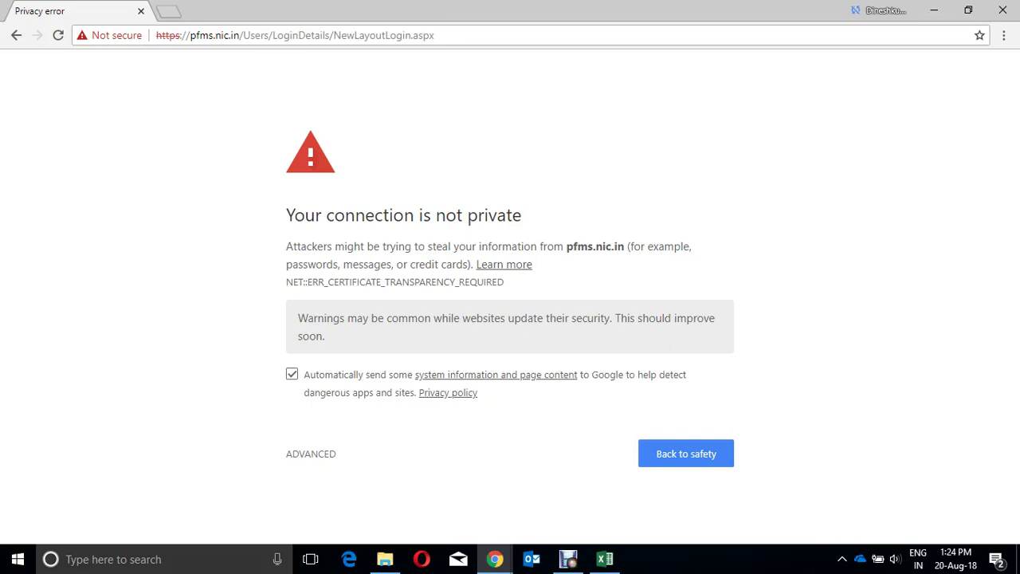
Step: Bypass the connection privacy warning through its advanced details and proceed to pfms.nic.in (unsafe)
{"action": "left_click", "coordinate": [311, 453]}
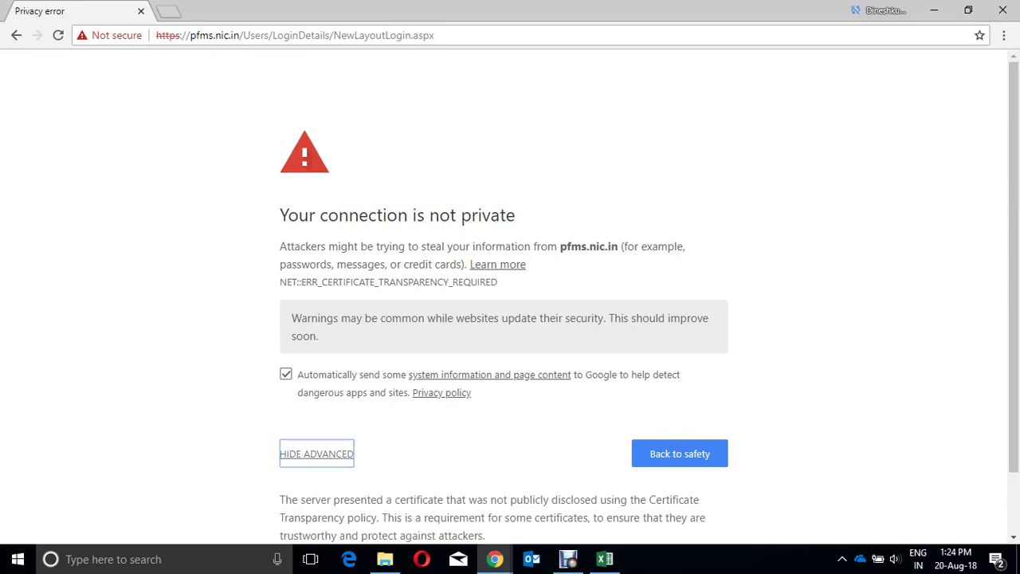
{"action": "scroll", "coordinate": [510, 295], "scroll_direction": "down", "scroll_amount": 1}
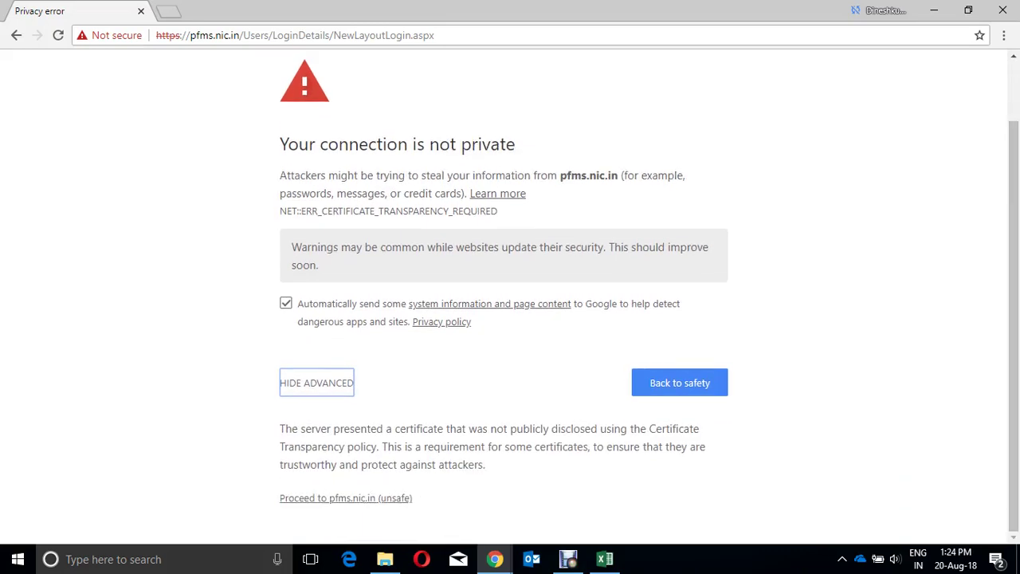
{"action": "left_click", "coordinate": [345, 497]}
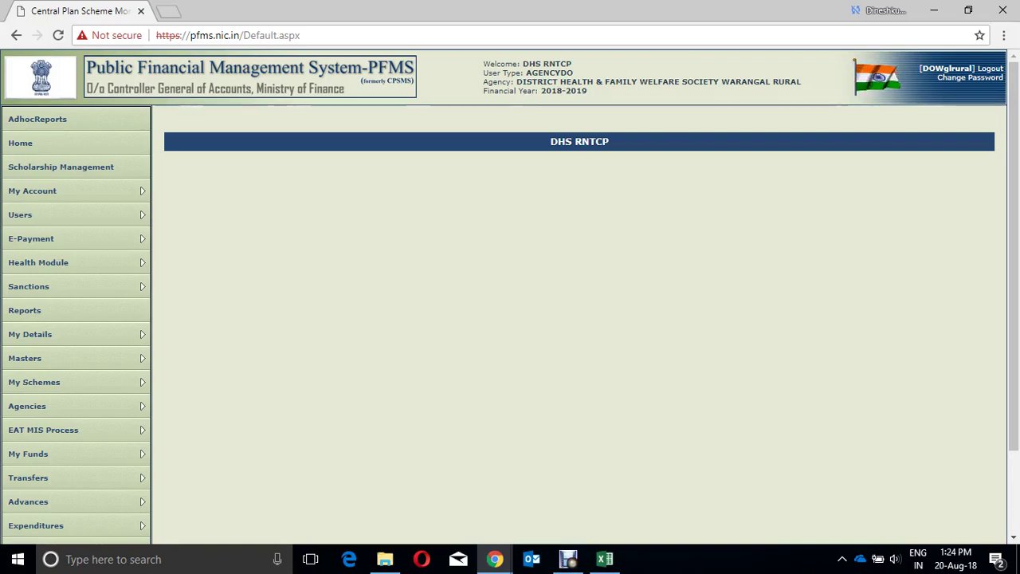
Step: Start a new e-payment initiation and set its beneficiary type to TB Patient(Nutrition)
{"action": "mouse_move", "coordinate": [32, 239]}
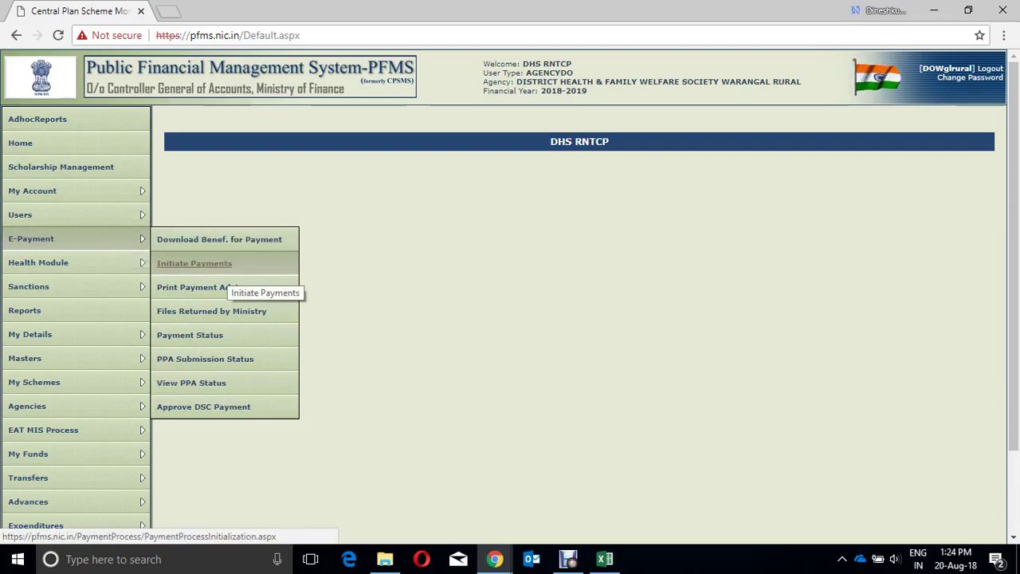
{"action": "left_click", "coordinate": [224, 269]}
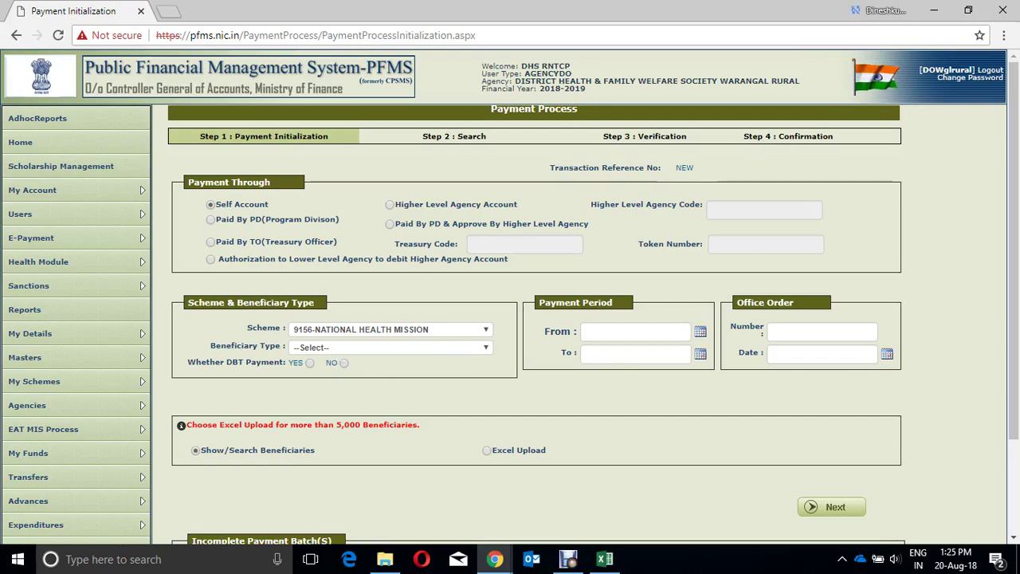
{"action": "left_click", "coordinate": [318, 348]}
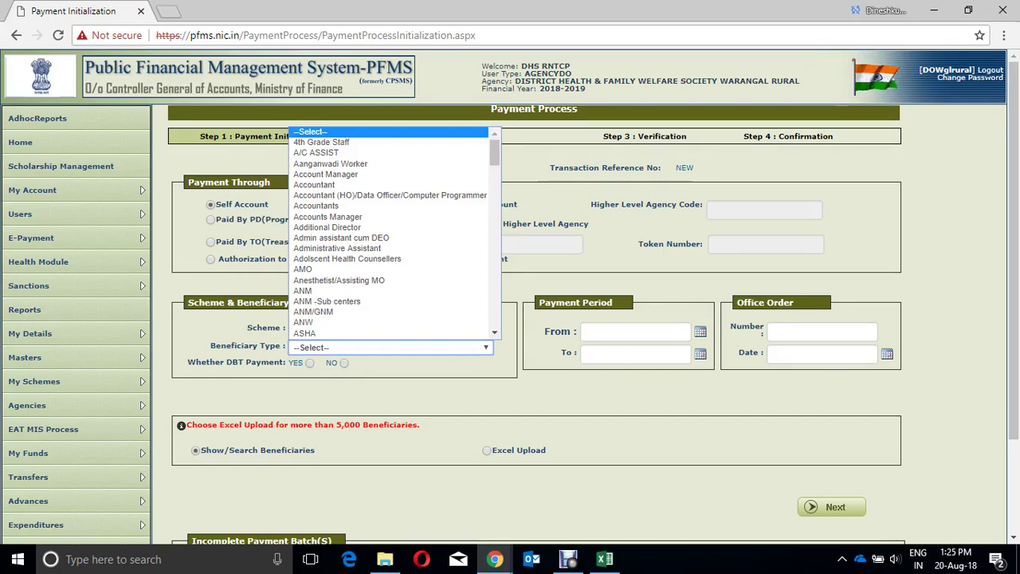
{"action": "key", "text": "t"}
{"action": "key", "text": "Down"}
{"action": "key", "text": "Down"}
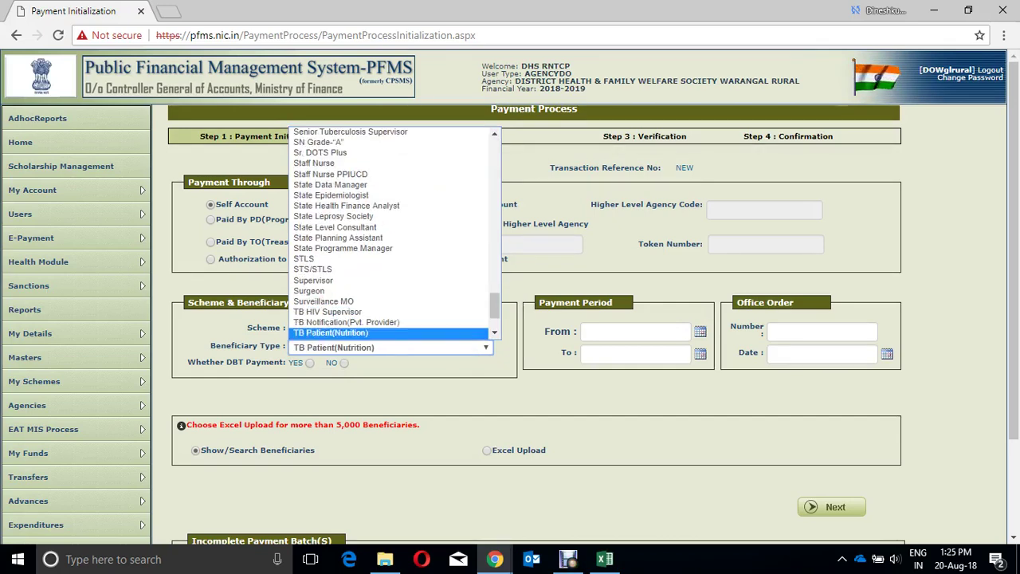
{"action": "key", "text": "Return"}
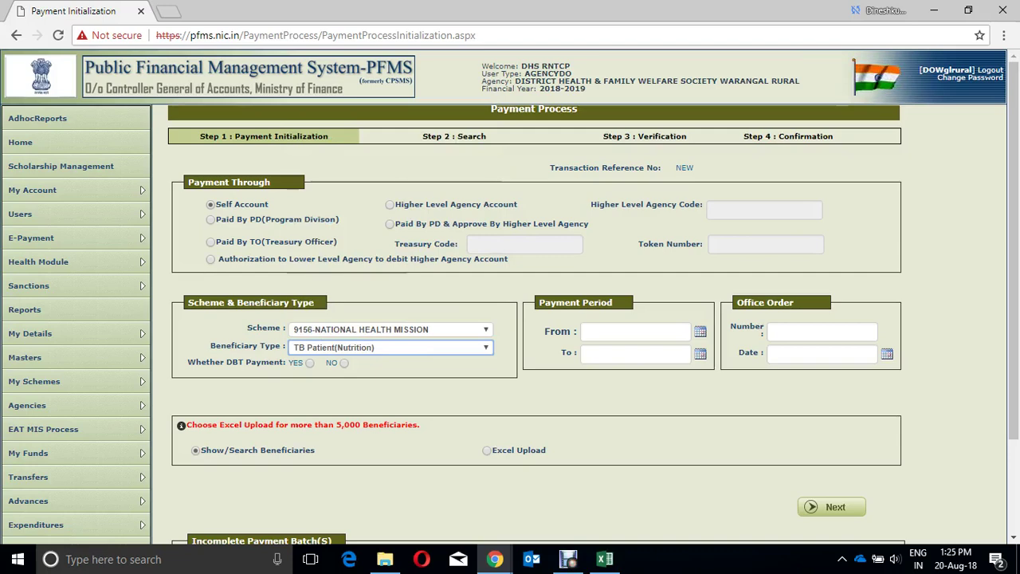
Step: Mark the payment as DBT and choose the mission scheme code B1TVH-NIKSHAY - TB patient incentive for Nutritional Support
{"action": "left_click", "coordinate": [309, 362]}
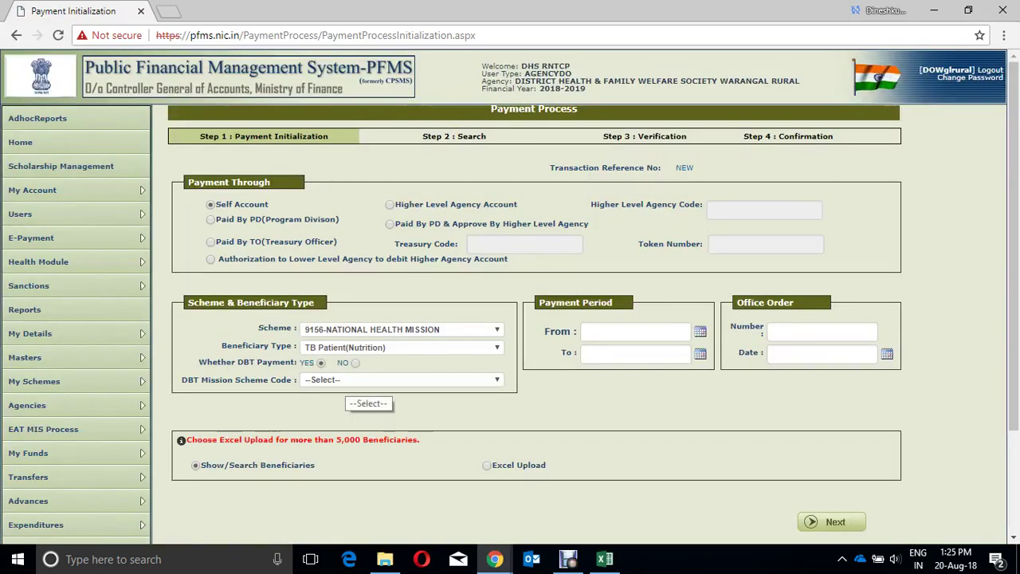
{"action": "left_click", "coordinate": [362, 380]}
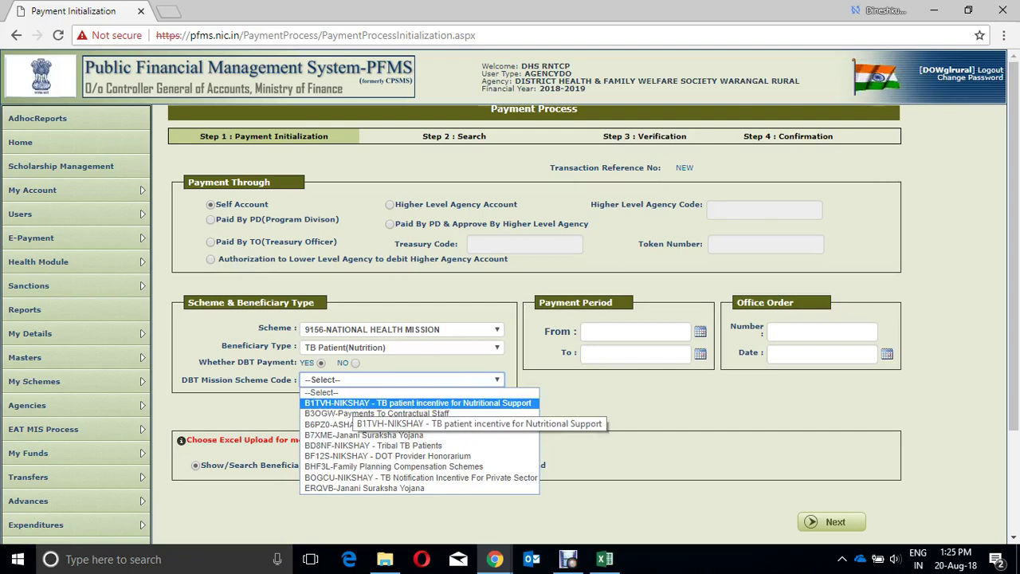
{"action": "left_click", "coordinate": [355, 403]}
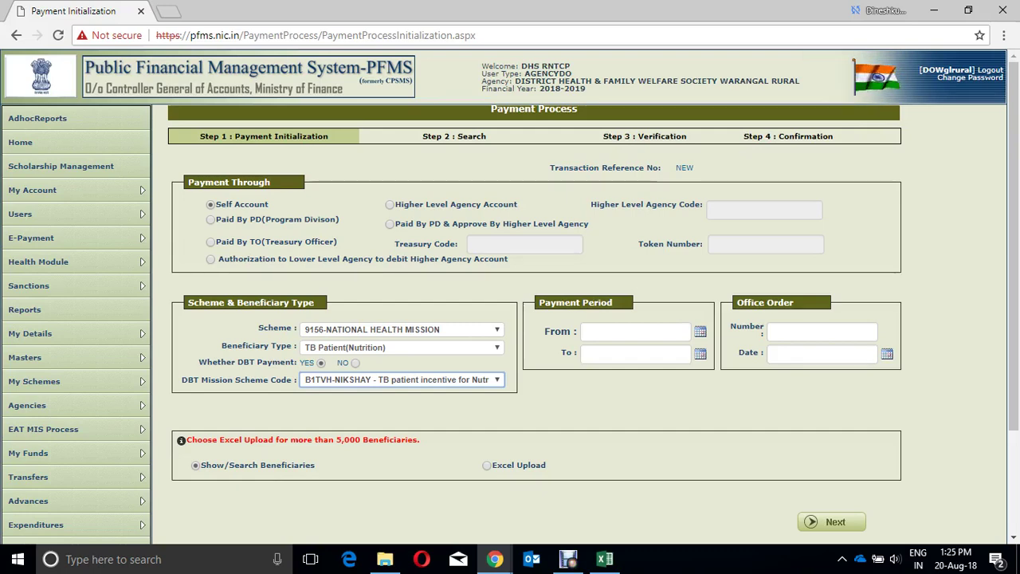
Step: Set the payment period from 01/08/2018 to 20/08/2018 and continue to the beneficiary search
{"action": "left_click", "coordinate": [635, 330]}
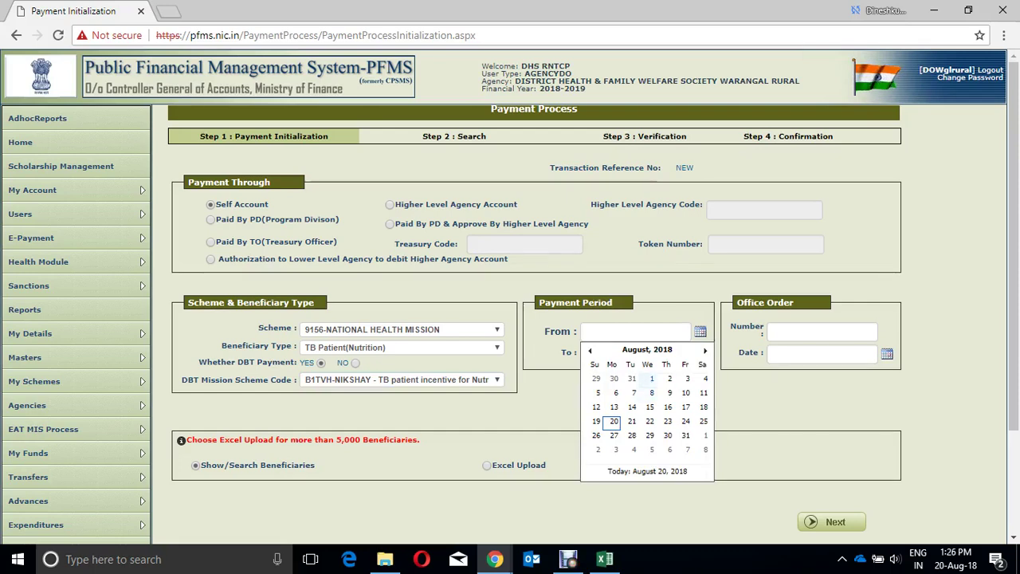
{"action": "left_click", "coordinate": [652, 379]}
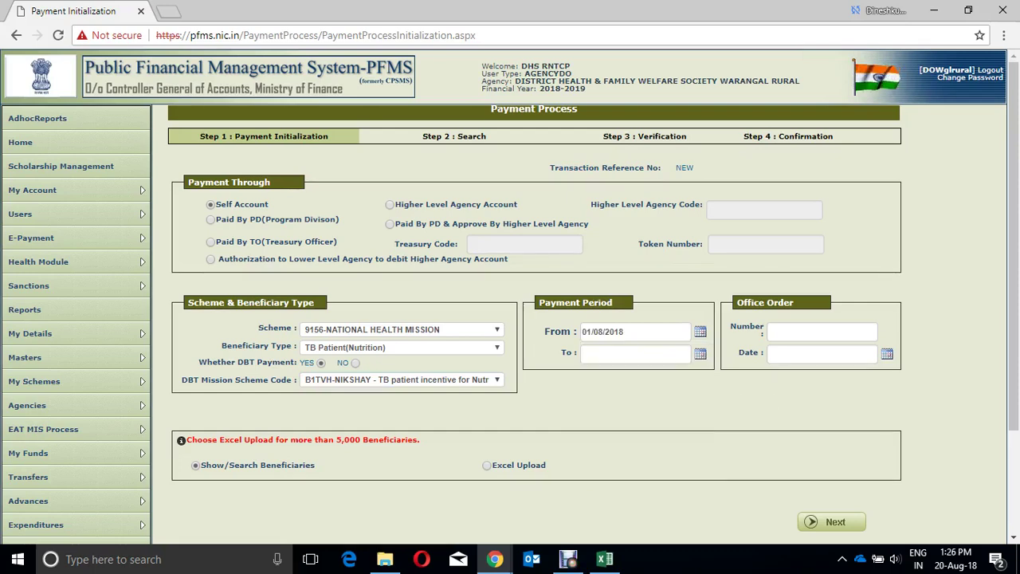
{"action": "left_click", "coordinate": [635, 353]}
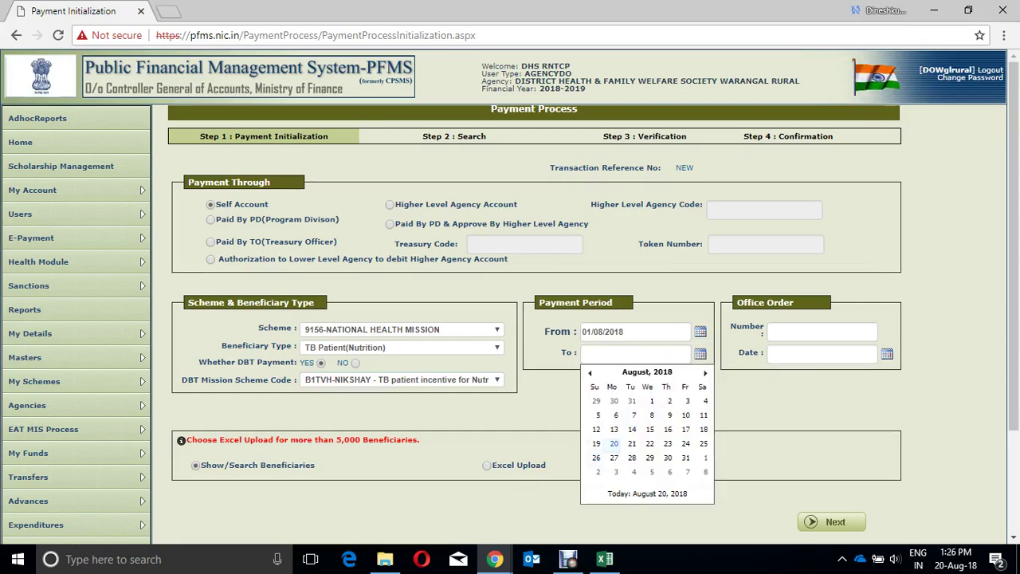
{"action": "left_click", "coordinate": [614, 443]}
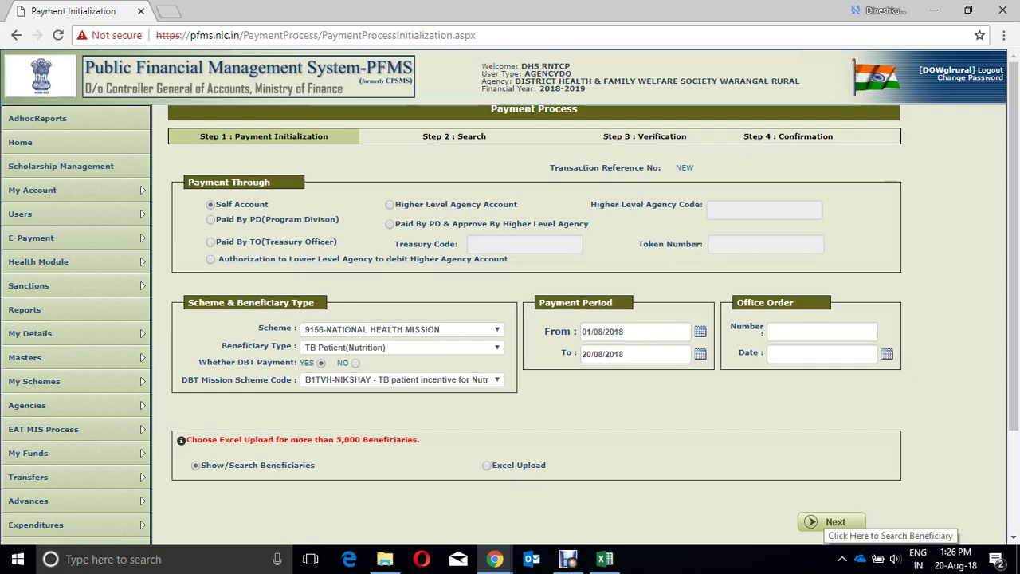
{"action": "left_click", "coordinate": [826, 523]}
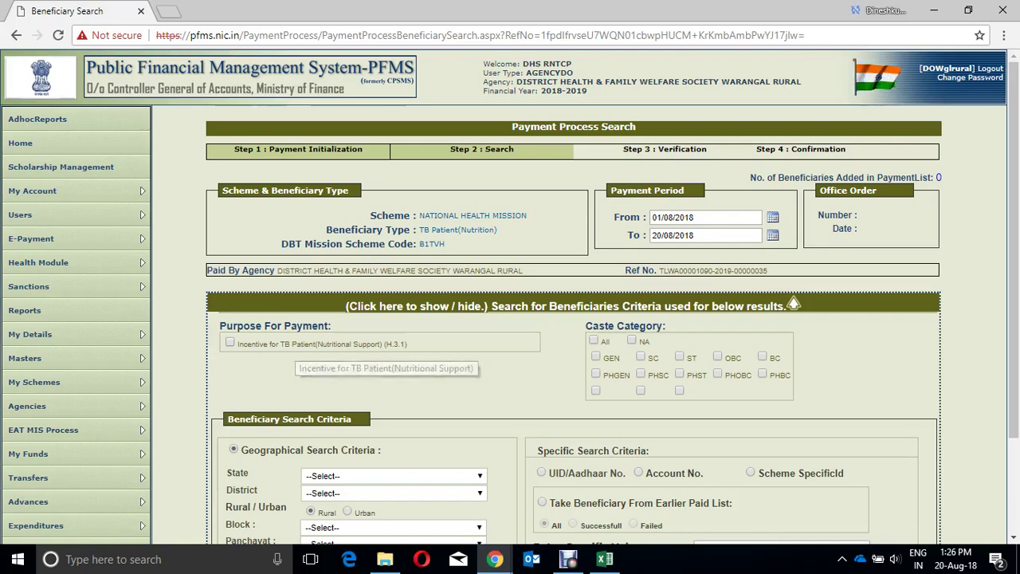
Step: Select Incentive for TB Patient(Nutritional Support) (H.3.1) as the payment purpose and show the matching beneficiaries
{"action": "left_click", "coordinate": [230, 342]}
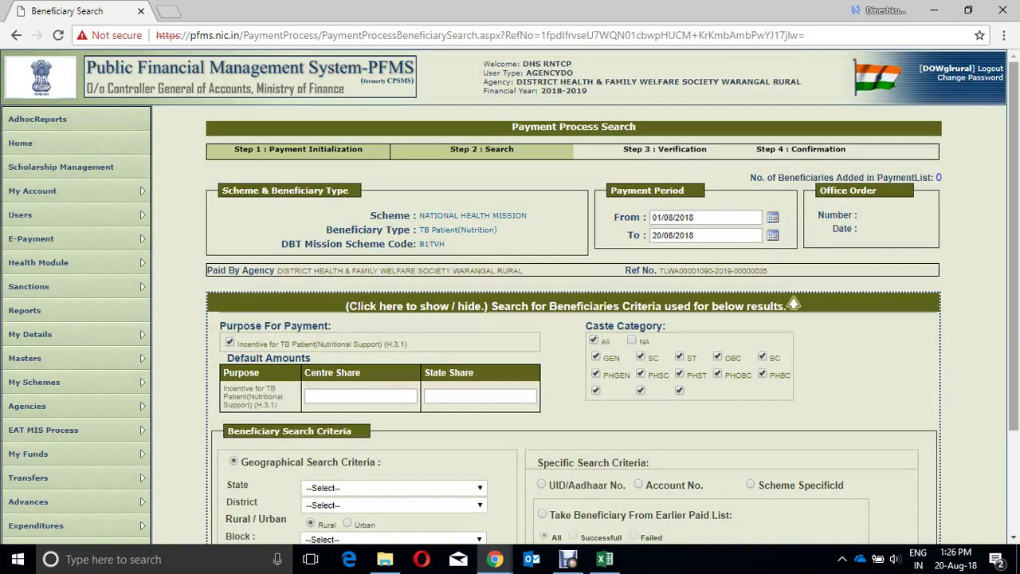
{"action": "scroll", "coordinate": [573, 319], "scroll_direction": "down", "scroll_amount": 3}
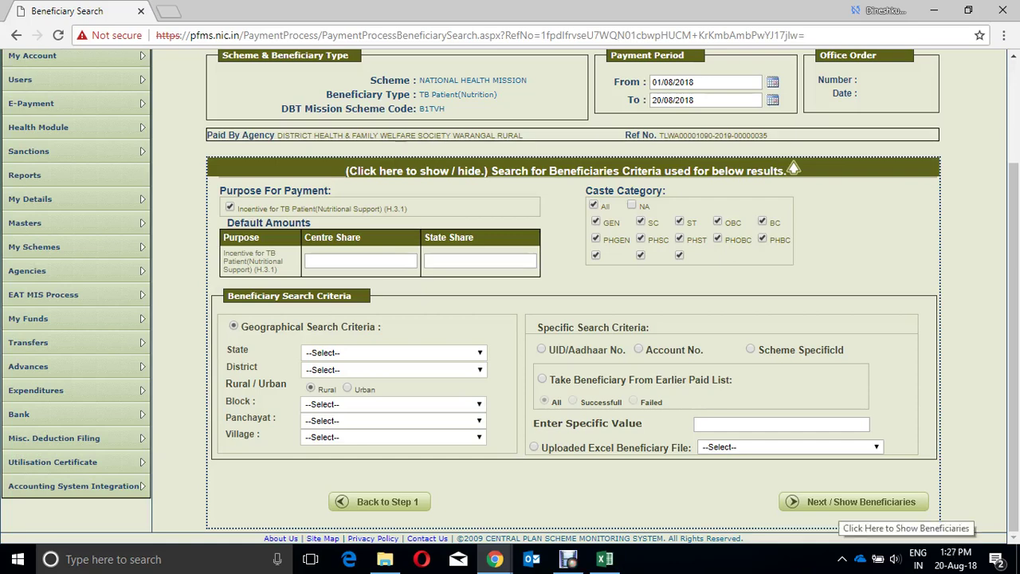
{"action": "left_click", "coordinate": [852, 502]}
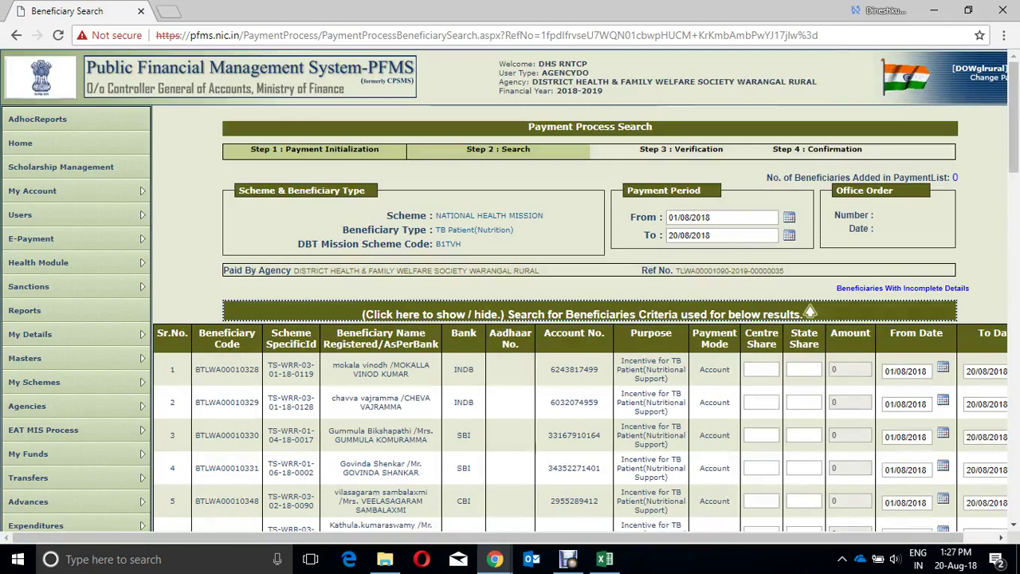
Step: Review the beneficiary list down to its last row, including the bank details and the share and amount columns
{"action": "scroll", "coordinate": [810, 312], "scroll_direction": "down", "scroll_amount": 1}
{"action": "scroll", "coordinate": [581, 359], "scroll_direction": "down", "scroll_amount": 5}
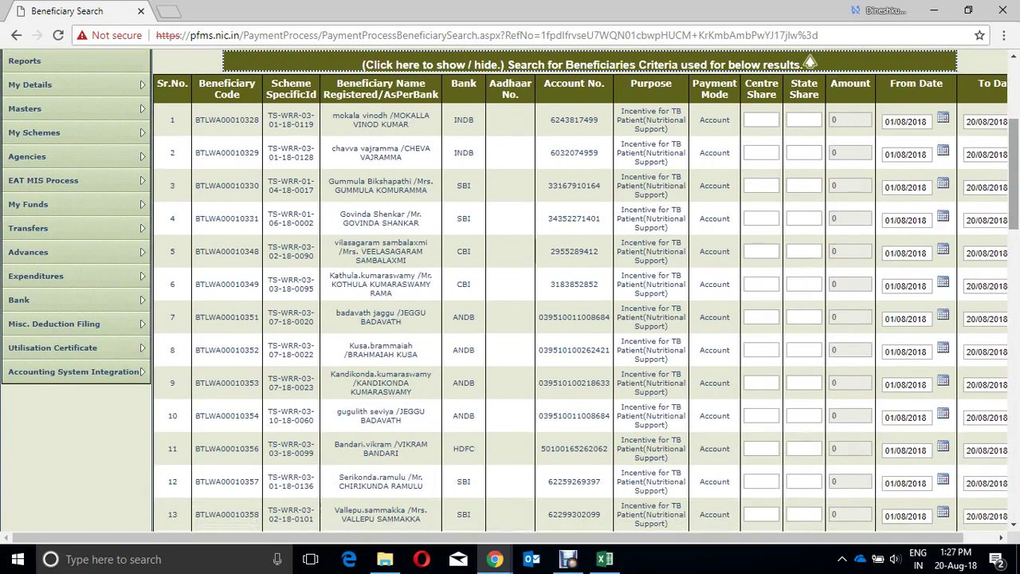
{"action": "scroll", "coordinate": [809, 60], "scroll_direction": "down", "scroll_amount": 1}
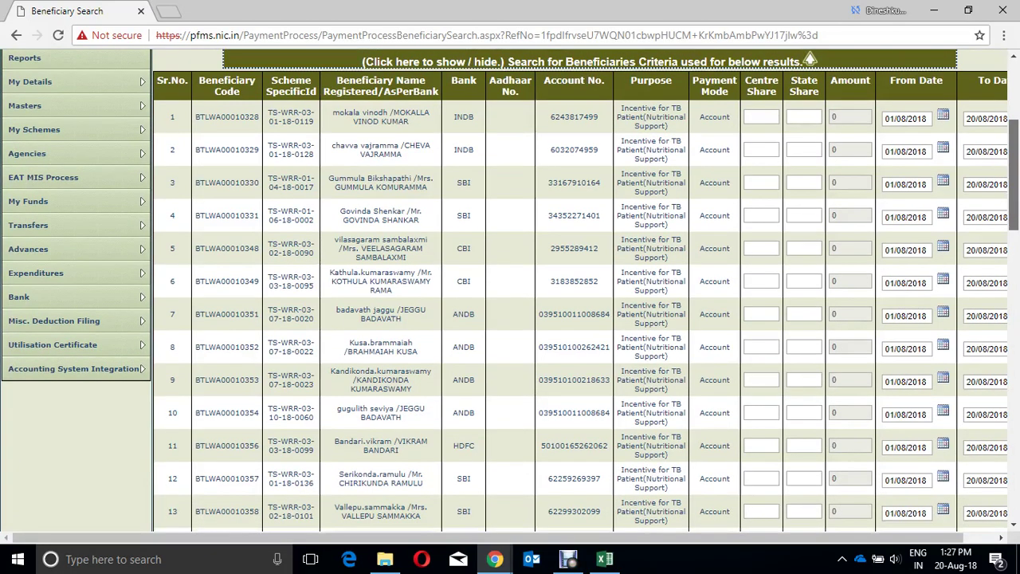
{"action": "scroll", "coordinate": [809, 60], "scroll_direction": "down", "scroll_amount": 3}
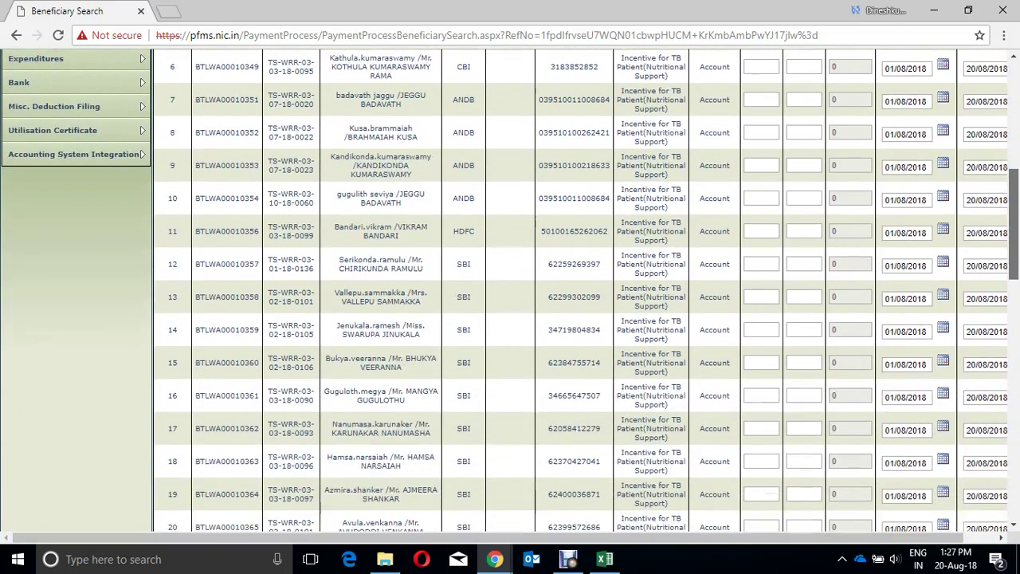
{"action": "scroll", "coordinate": [586, 290], "scroll_direction": "down", "scroll_amount": 12}
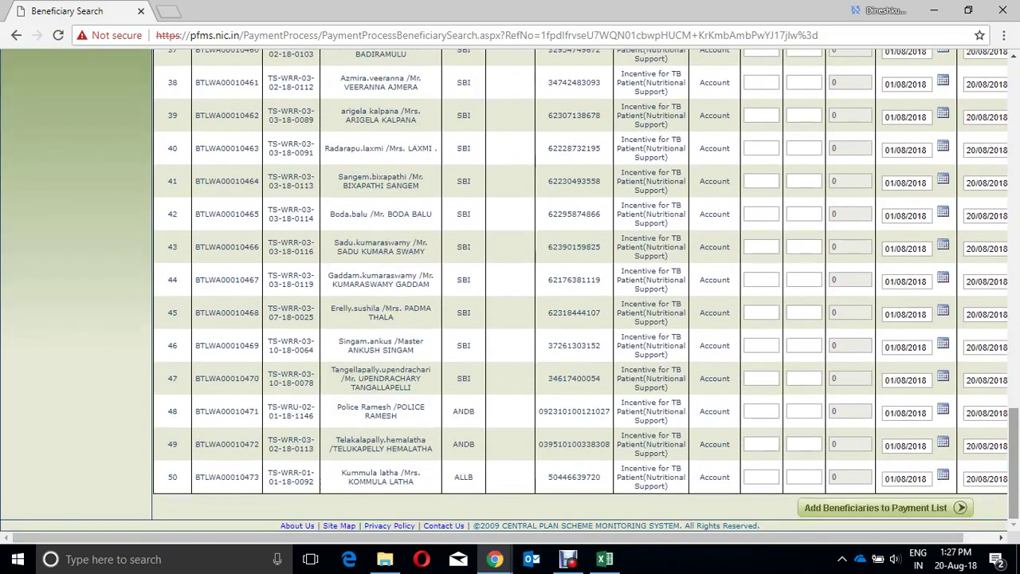
{"action": "scroll", "coordinate": [808, 128], "scroll_direction": "up", "scroll_amount": 15}
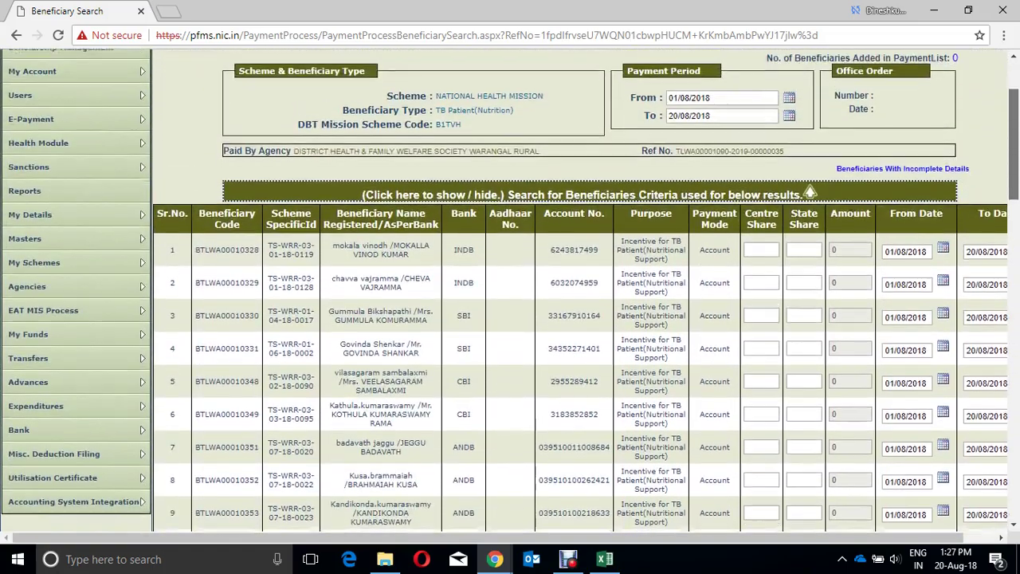
{"action": "scroll", "coordinate": [581, 319], "scroll_direction": "down", "scroll_amount": 1}
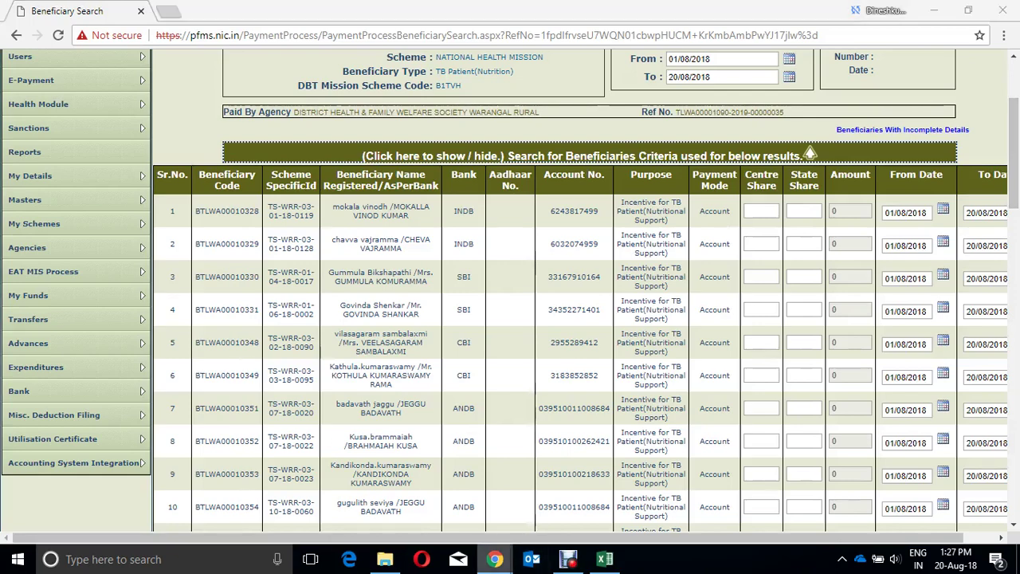
Step: Switch to the other browser window and sign in as DaWGLRURAL for 2018-2019 with the account password
{"action": "mouse_move", "coordinate": [495, 559]}
{"action": "left_click", "coordinate": [574, 494]}
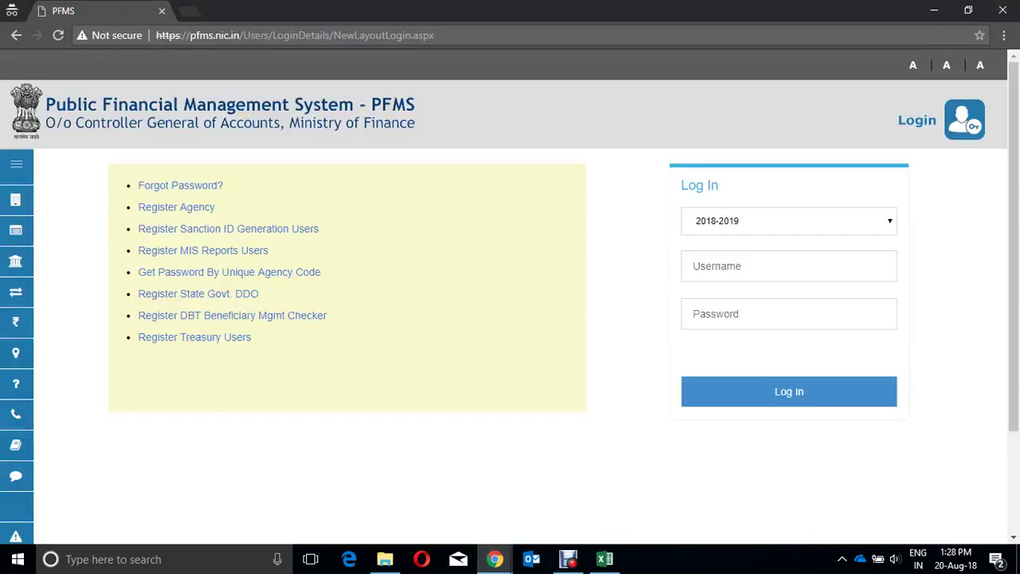
{"action": "left_click", "coordinate": [789, 266]}
{"action": "type", "text": "da"}
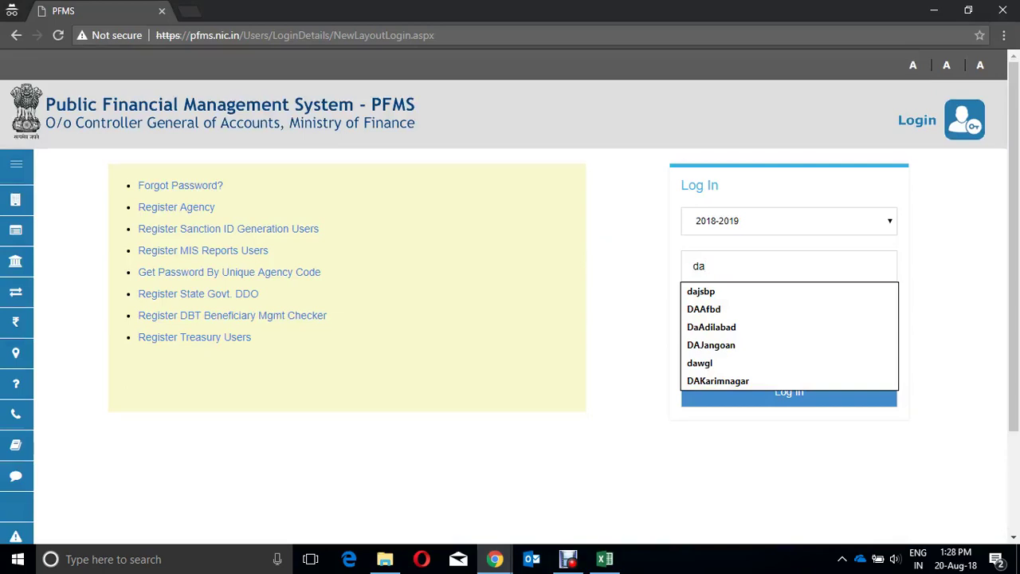
{"action": "type", "text": "w"}
{"action": "key", "text": "Down"}
{"action": "key", "text": "Down"}
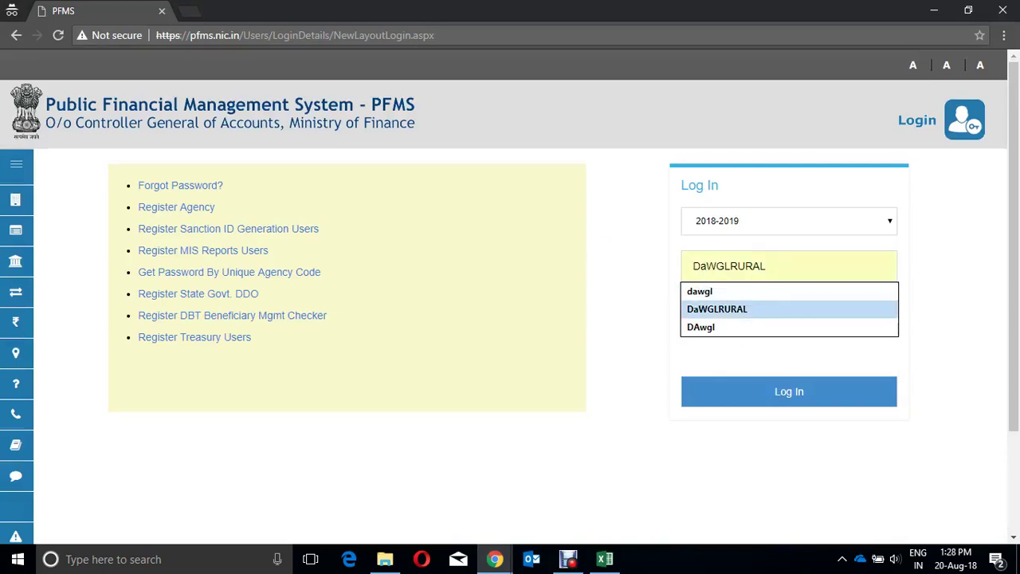
{"action": "key", "text": "Return"}
{"action": "key", "text": "Tab"}
{"action": "type", "text": "*"}
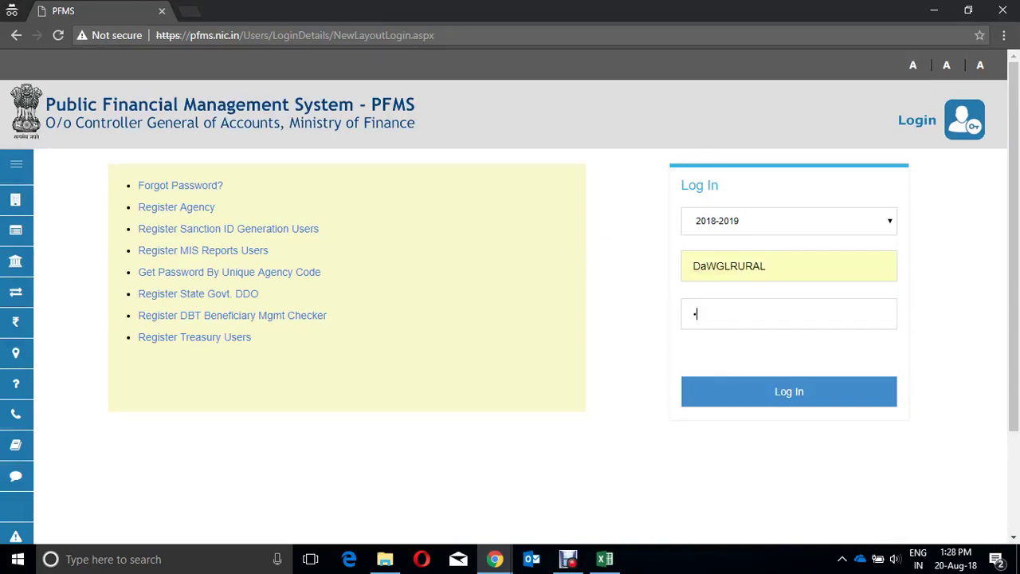
{"action": "type", "text": "********"}
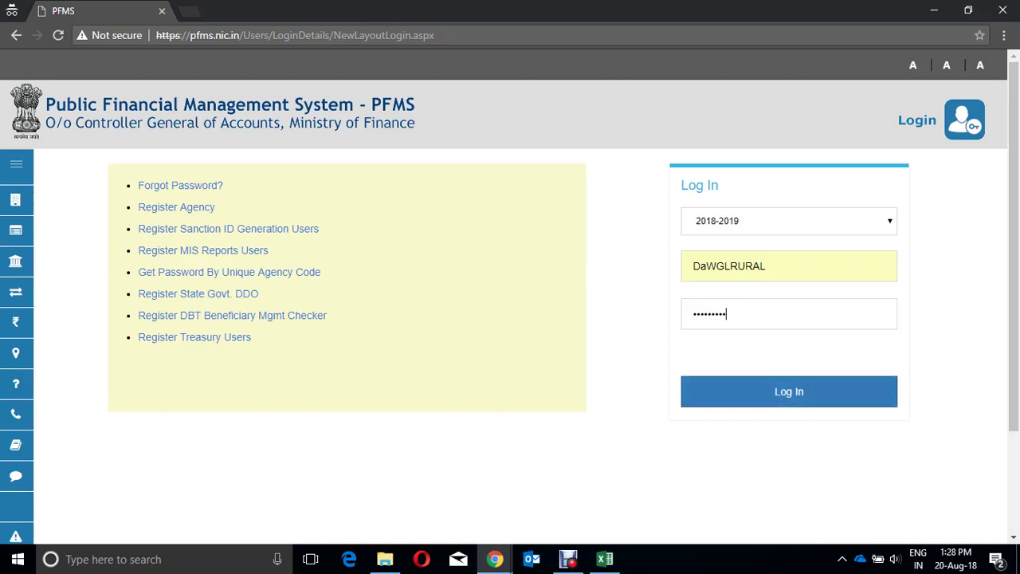
{"action": "key", "text": "Return"}
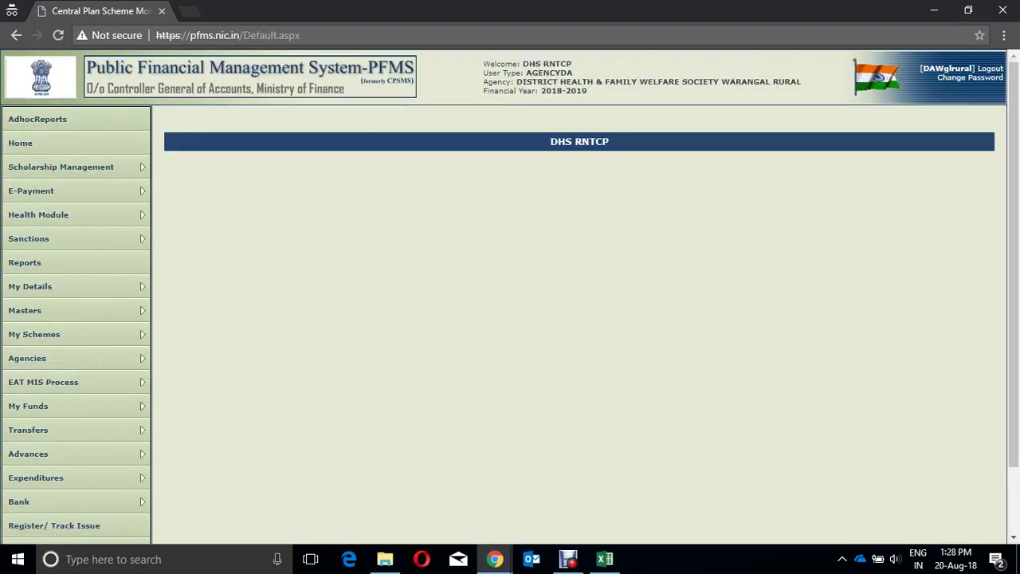
Step: Open the payment approval page and list the National Rural Health Mission batches for beneficiary type TB Patient(Nutrition)
{"action": "mouse_move", "coordinate": [67, 196]}
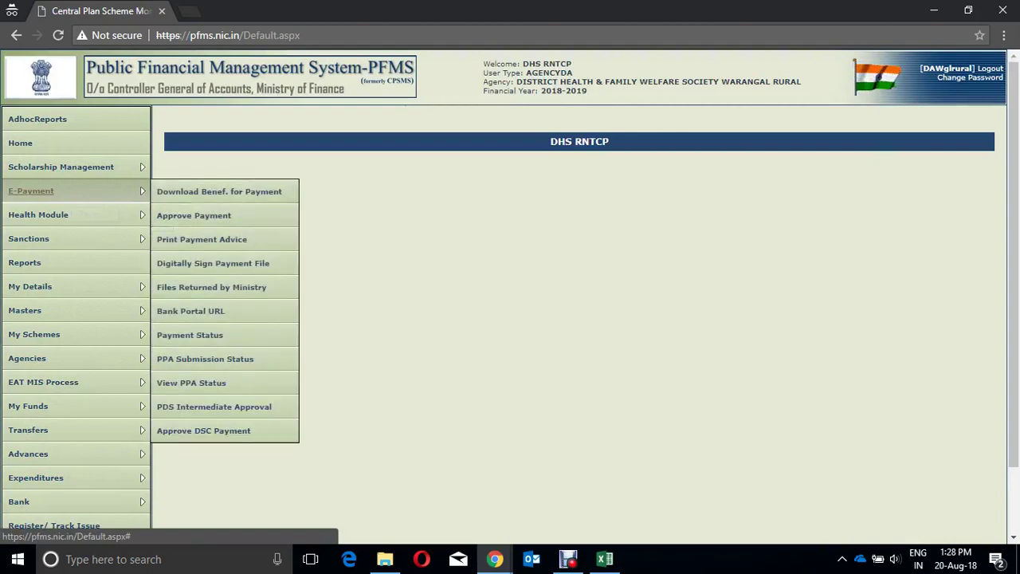
{"action": "left_click", "coordinate": [181, 216]}
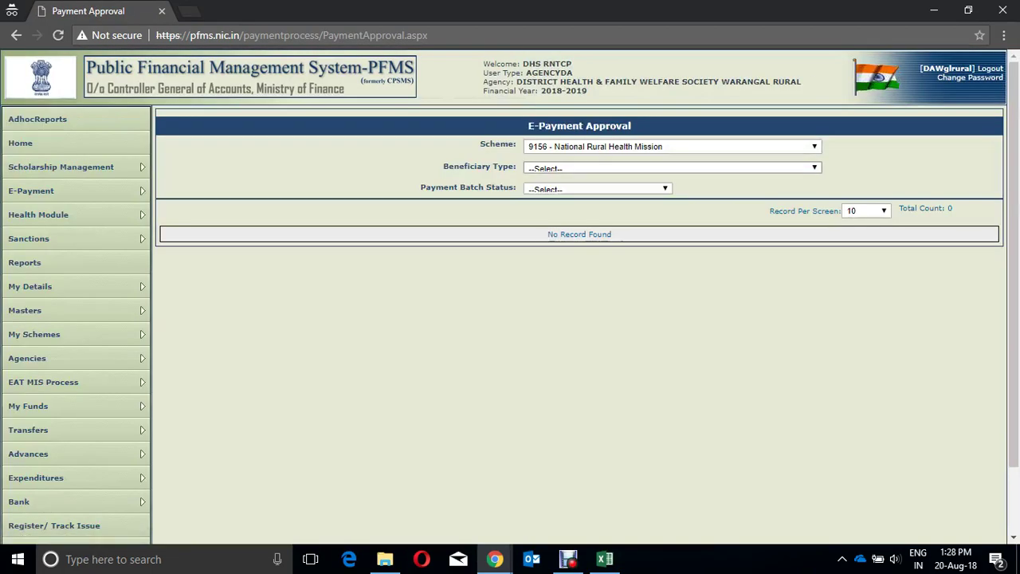
{"action": "left_click", "coordinate": [670, 168]}
{"action": "key", "text": "t"}
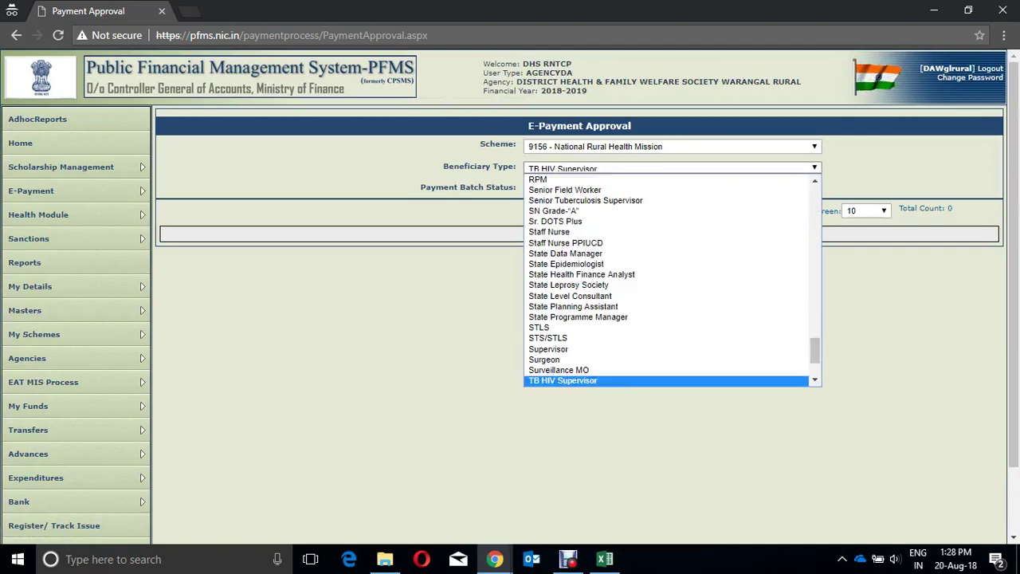
{"action": "key", "text": "Down"}
{"action": "key", "text": "Down"}
{"action": "key", "text": "Up"}
{"action": "key", "text": "Up"}
{"action": "key", "text": "Up"}
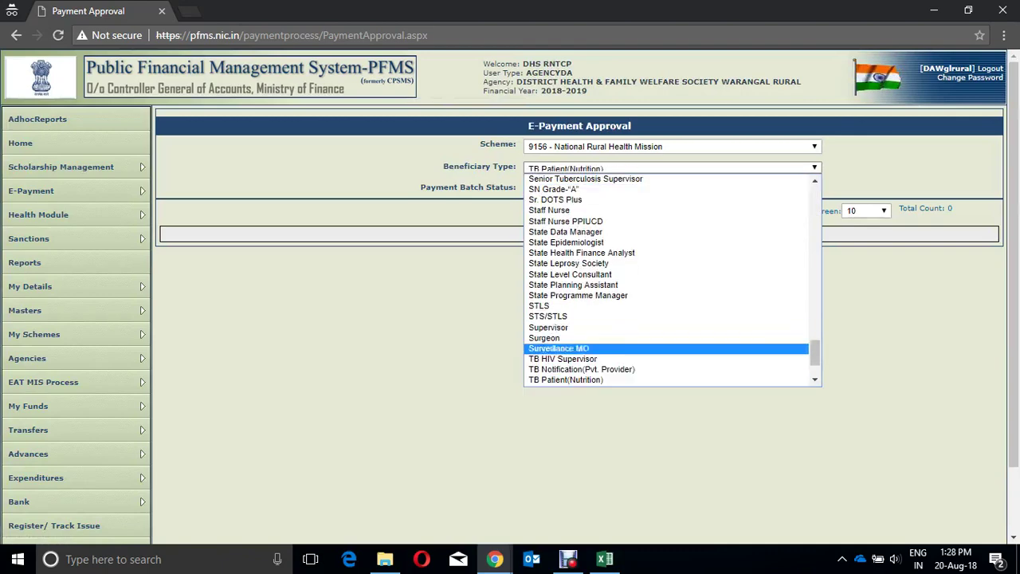
{"action": "key", "text": "Down"}
{"action": "key", "text": "Down"}
{"action": "key", "text": "Down"}
{"action": "key", "text": "Return"}
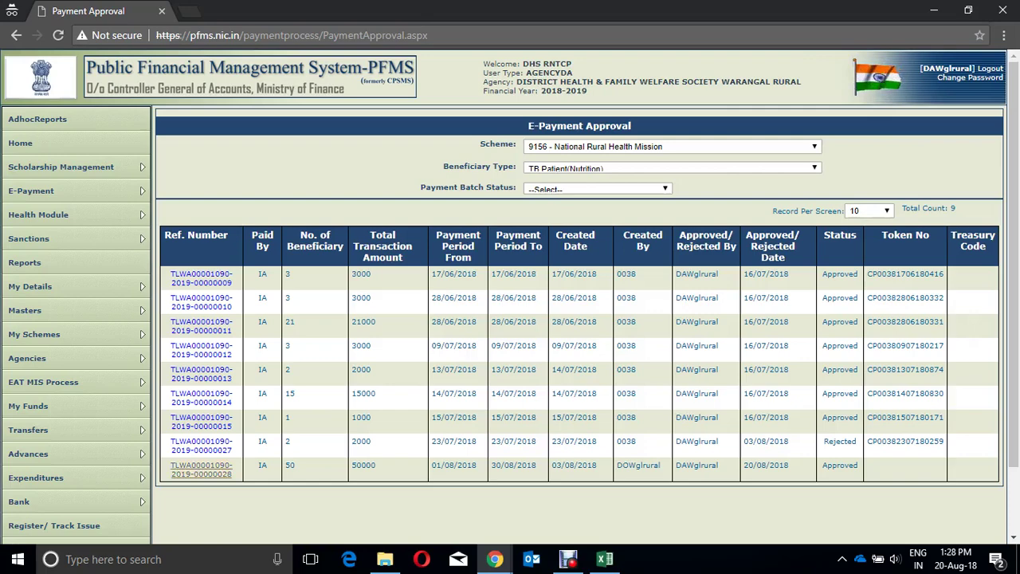
Step: Open the payment batch created on 03/08/2018 and show its beneficiaries in the transaction credit detail
{"action": "left_click", "coordinate": [201, 469]}
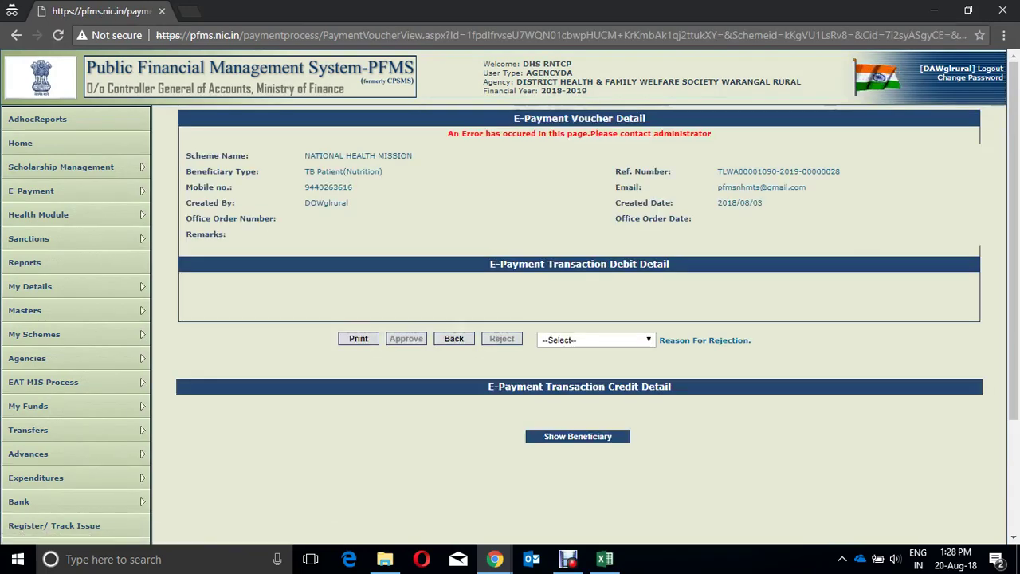
{"action": "left_click", "coordinate": [578, 436]}
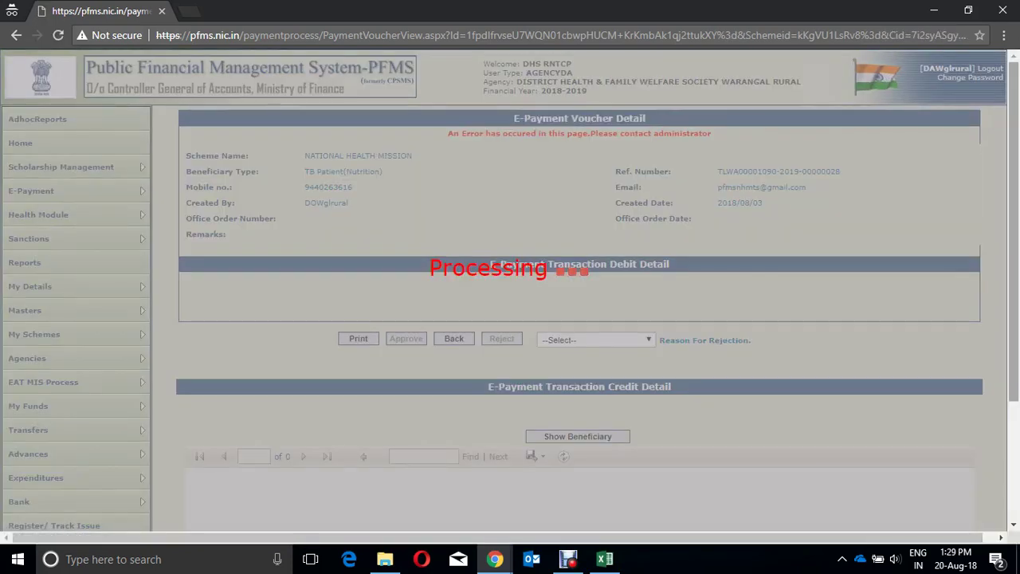
{"action": "scroll", "coordinate": [579, 319], "scroll_direction": "down", "scroll_amount": 2}
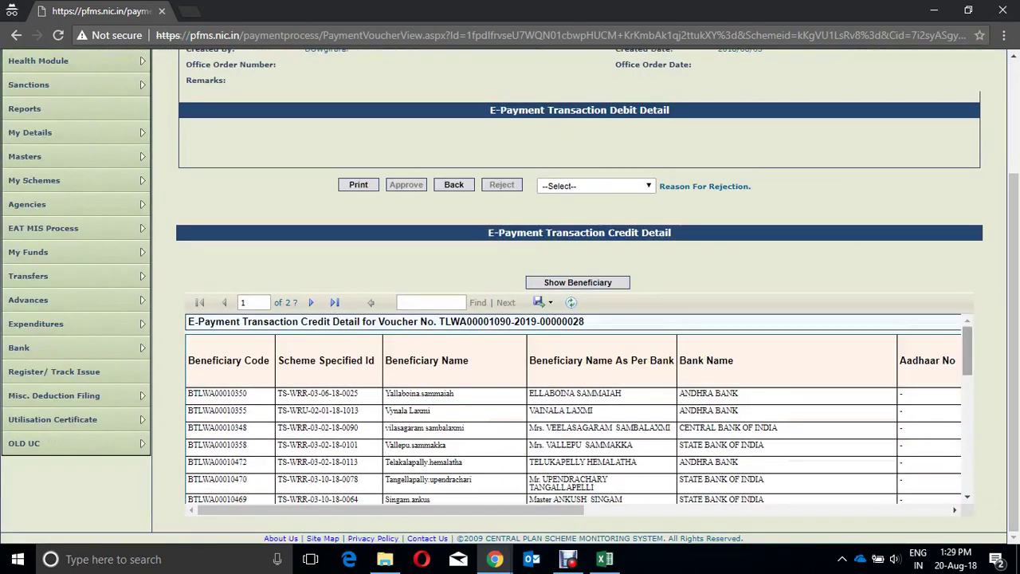
{"action": "scroll", "coordinate": [574, 411], "scroll_direction": "down", "scroll_amount": 5}
{"action": "scroll", "coordinate": [574, 410], "scroll_direction": "up", "scroll_amount": 5}
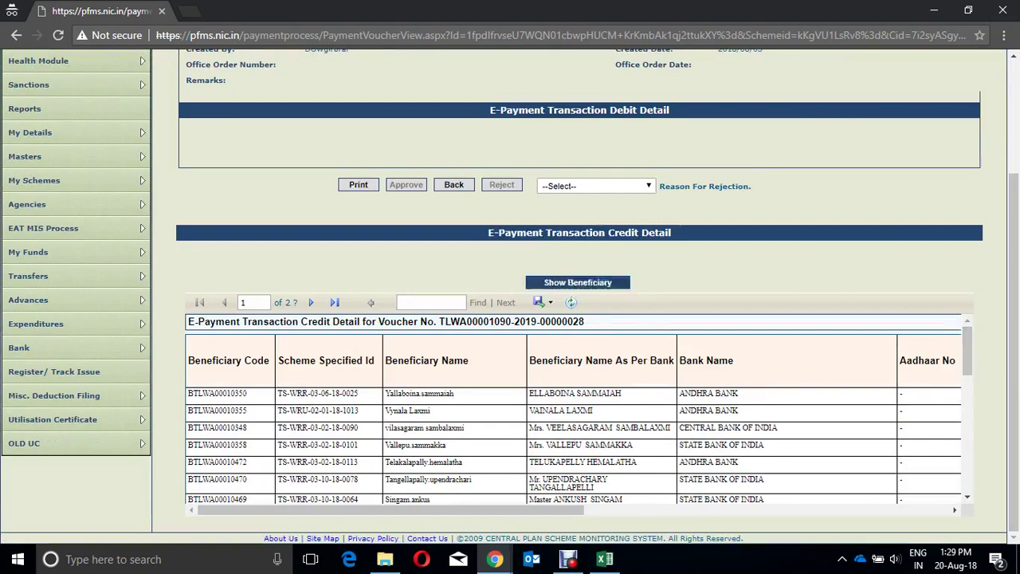
Step: Export the transaction credit detail to Excel and select the first Scheme Specified Id in the opened workbook
{"action": "left_click", "coordinate": [542, 304]}
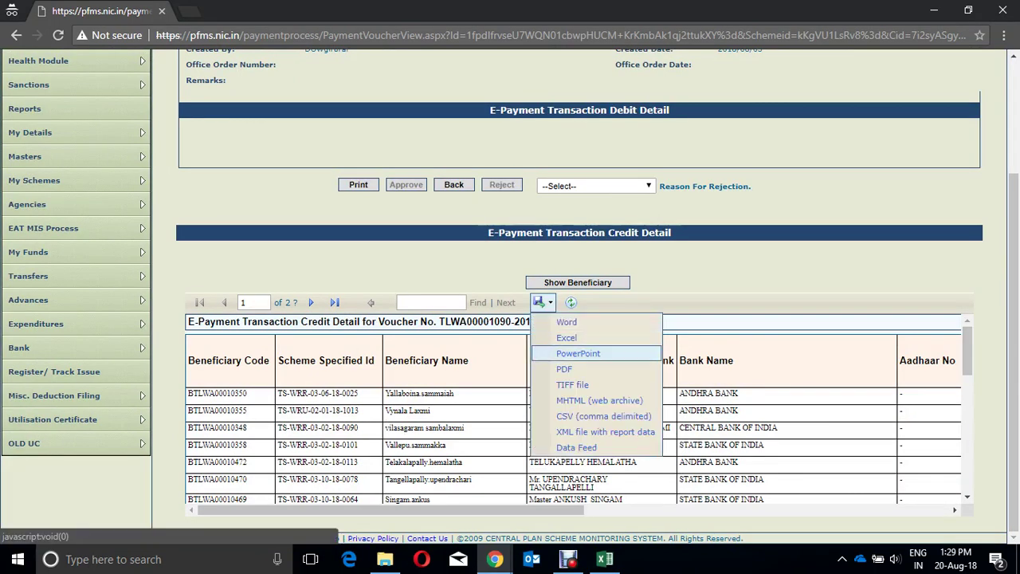
{"action": "left_click", "coordinate": [609, 337]}
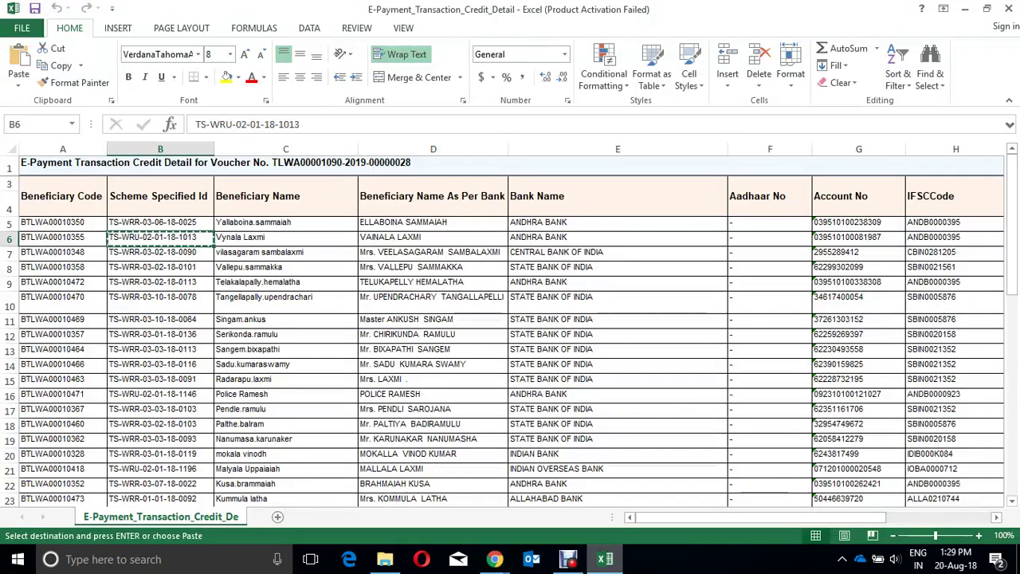
{"action": "left_click", "coordinate": [161, 221]}
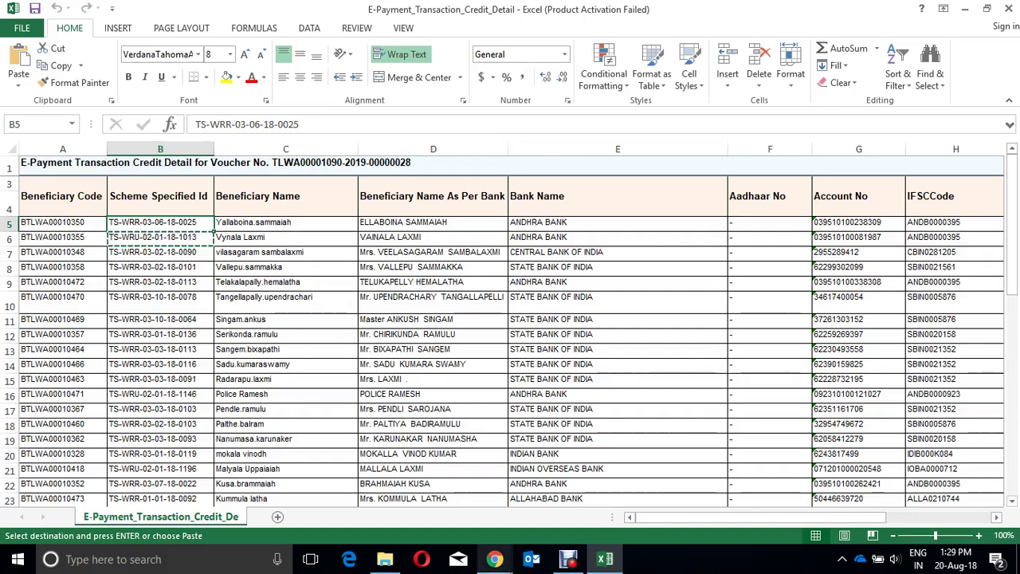
Step: Switch back to the DOWGLRURAL browser window and go to Manage Payment Status Due for the beneficiaries
{"action": "left_click", "coordinate": [495, 559]}
{"action": "left_click", "coordinate": [410, 478]}
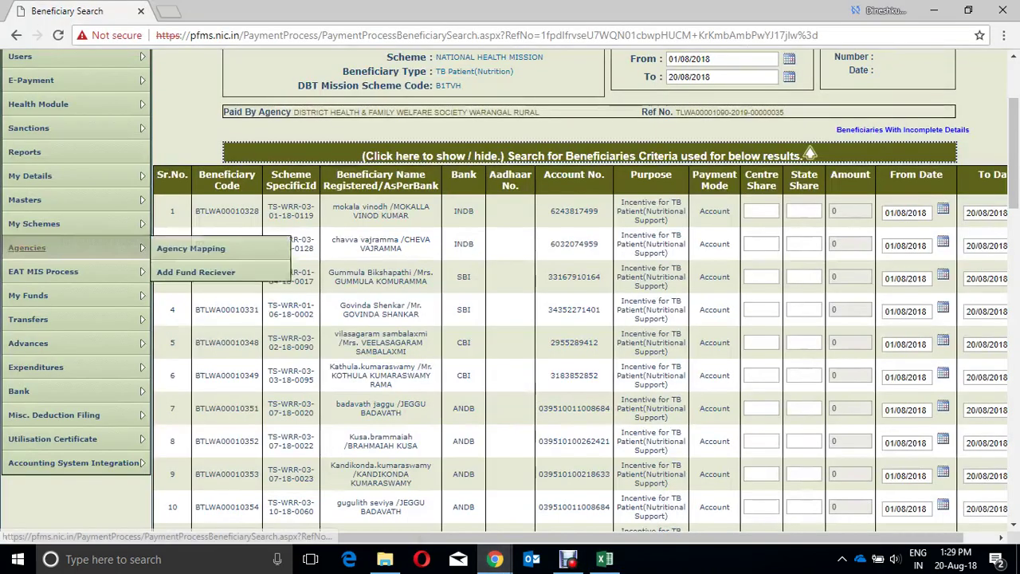
{"action": "mouse_move", "coordinate": [64, 82]}
{"action": "scroll", "coordinate": [582, 318], "scroll_direction": "up", "scroll_amount": 3}
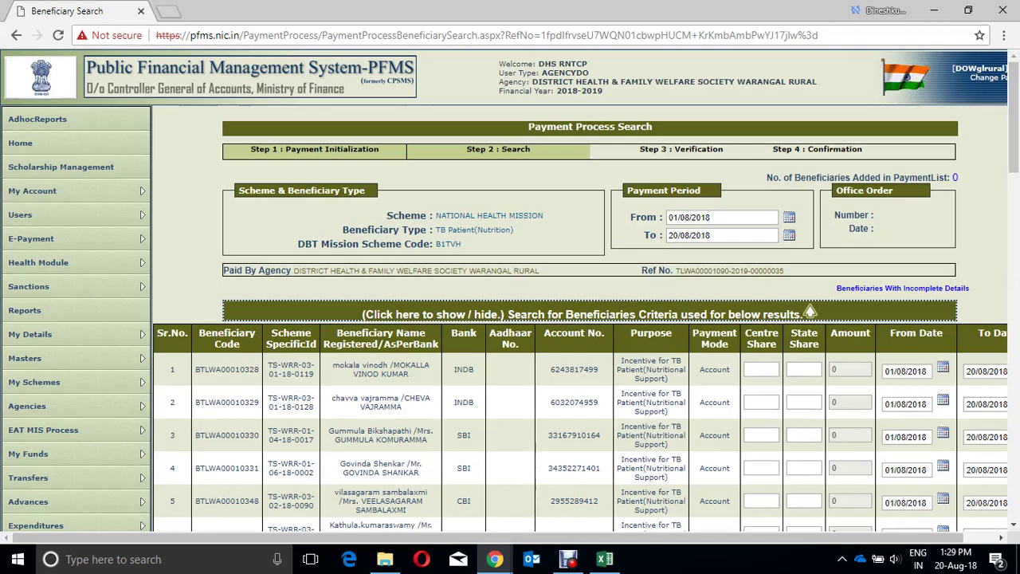
{"action": "mouse_move", "coordinate": [100, 360]}
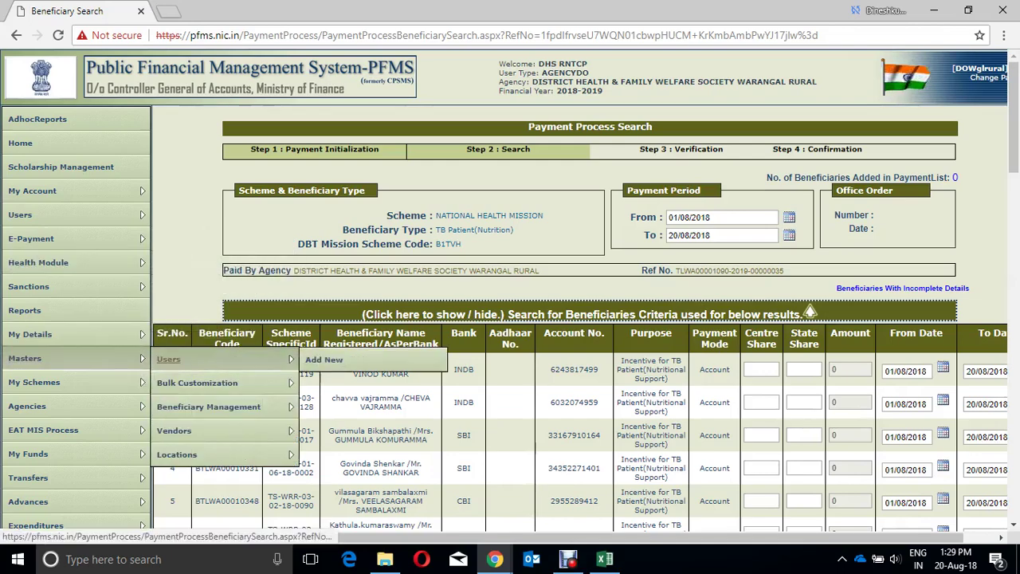
{"action": "mouse_move", "coordinate": [226, 410]}
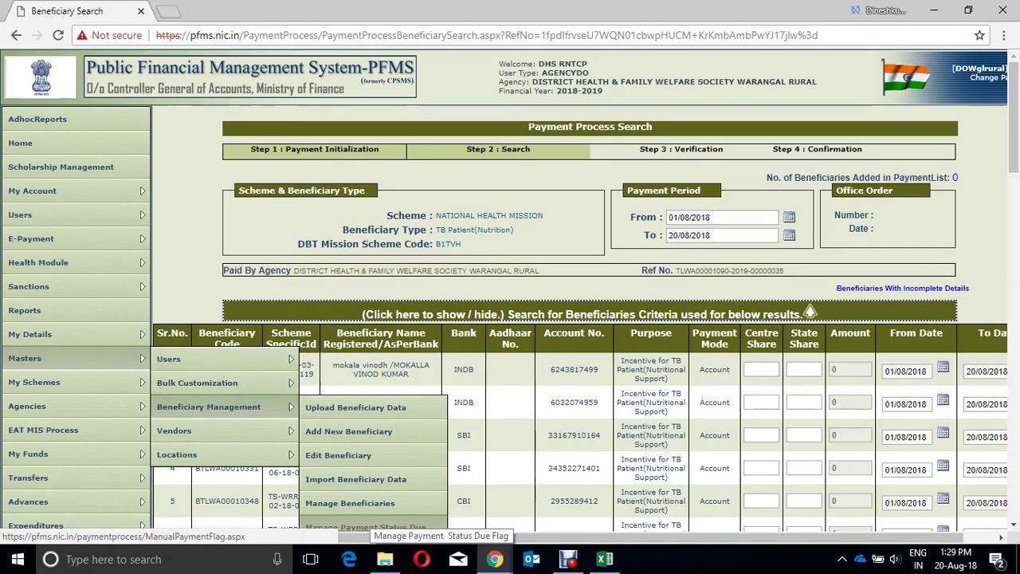
{"action": "scroll", "coordinate": [582, 359], "scroll_direction": "down", "scroll_amount": 2}
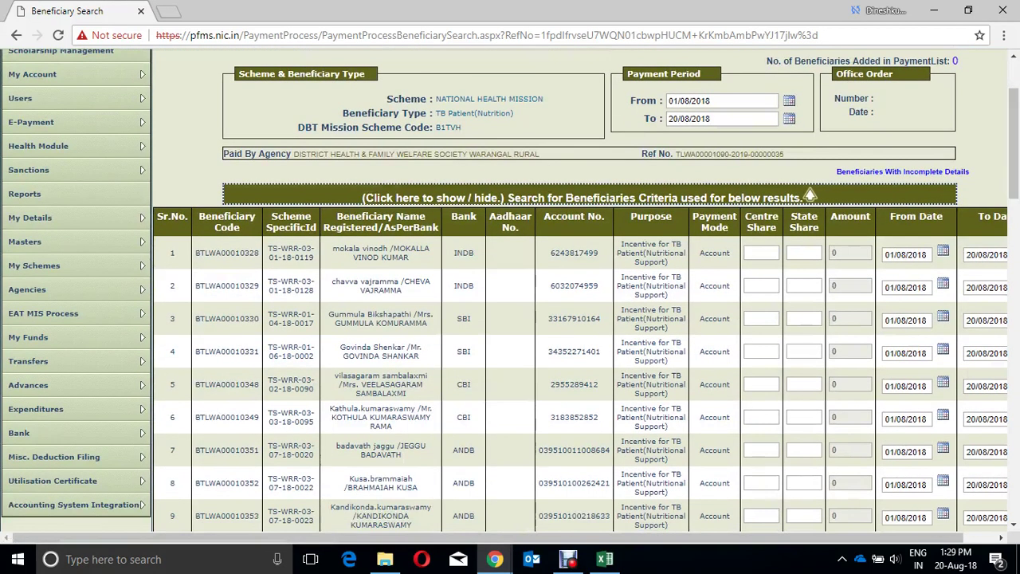
{"action": "mouse_move", "coordinate": [79, 241]}
{"action": "mouse_move", "coordinate": [209, 290]}
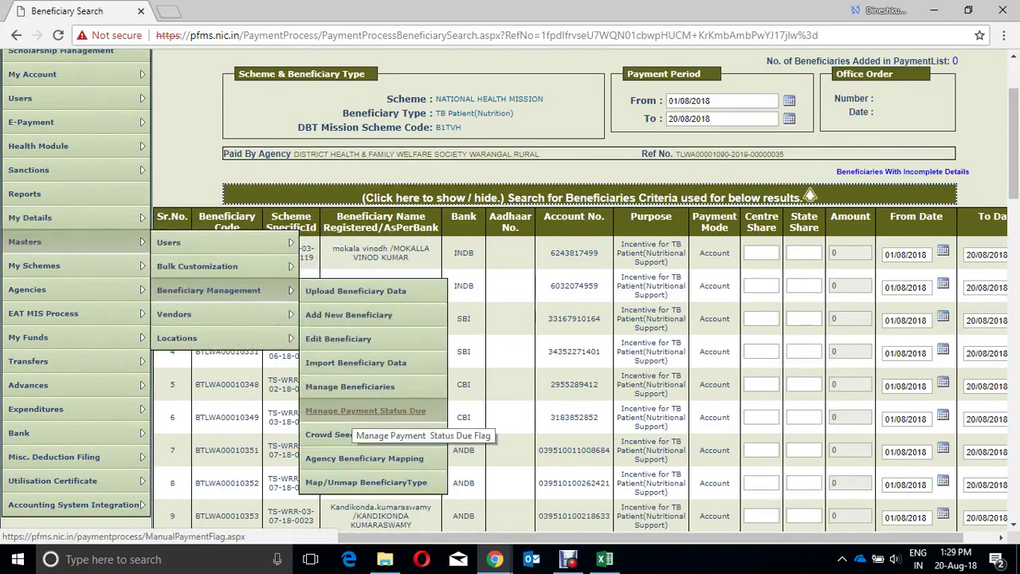
{"action": "left_click", "coordinate": [354, 411]}
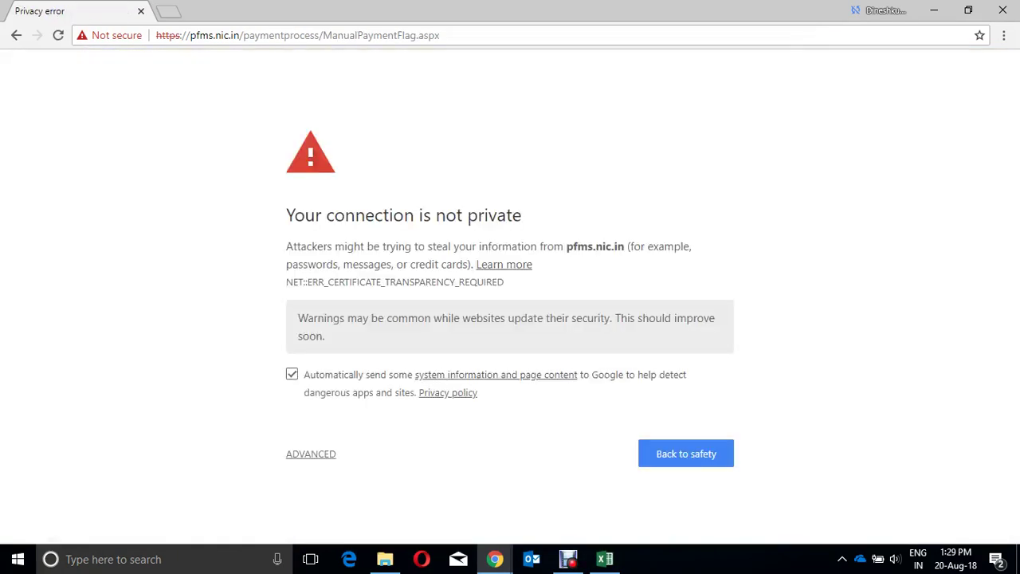
Step: Bypass the browser's privacy warning and proceed to pfms.nic.in
{"action": "left_click", "coordinate": [311, 453]}
{"action": "scroll", "coordinate": [510, 295], "scroll_direction": "down", "scroll_amount": 1}
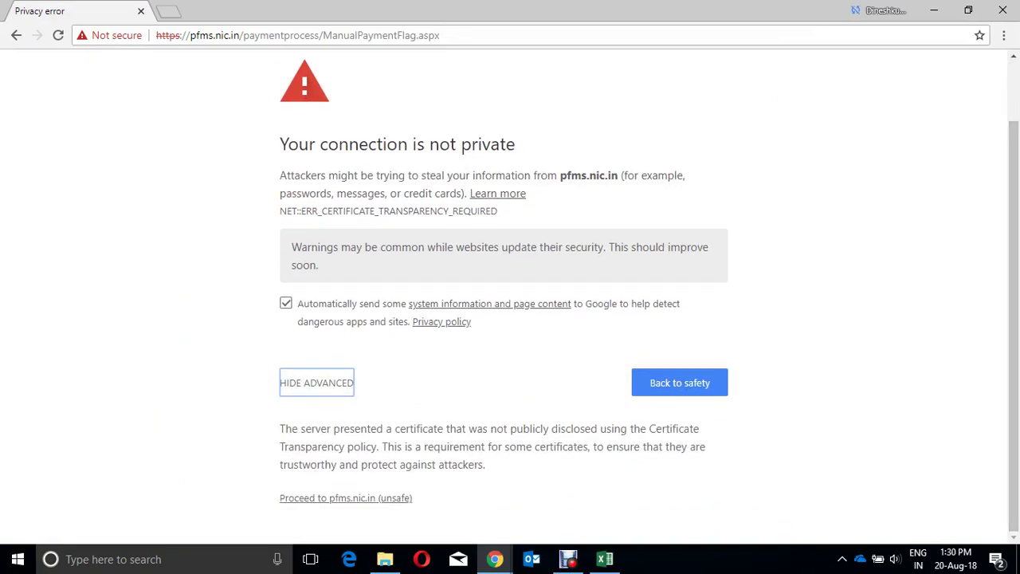
{"action": "left_click", "coordinate": [346, 497]}
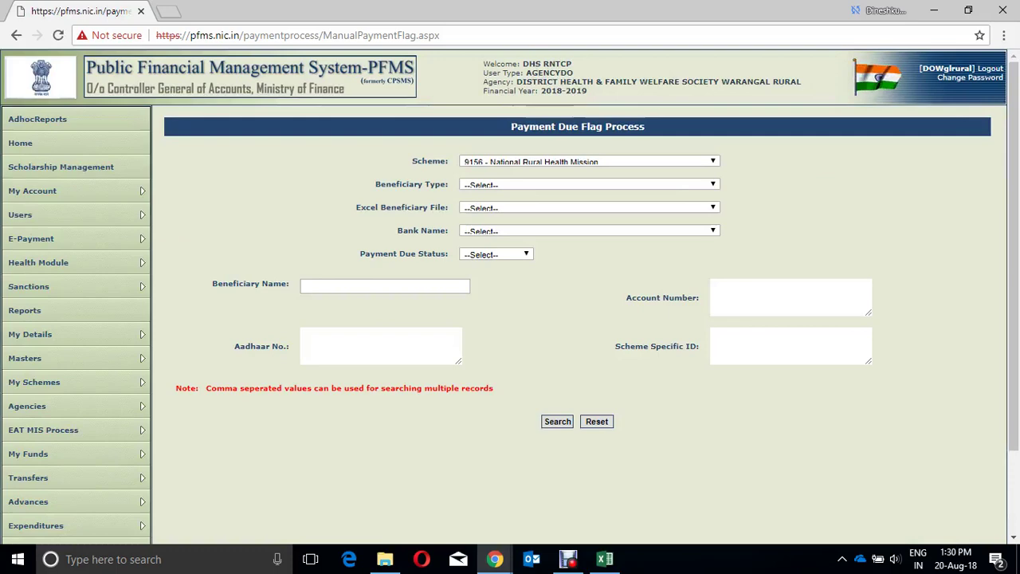
Step: Search the payment due flags for beneficiary type TB Patient(Nutrition) with payment due status Continuous
{"action": "left_click", "coordinate": [588, 184]}
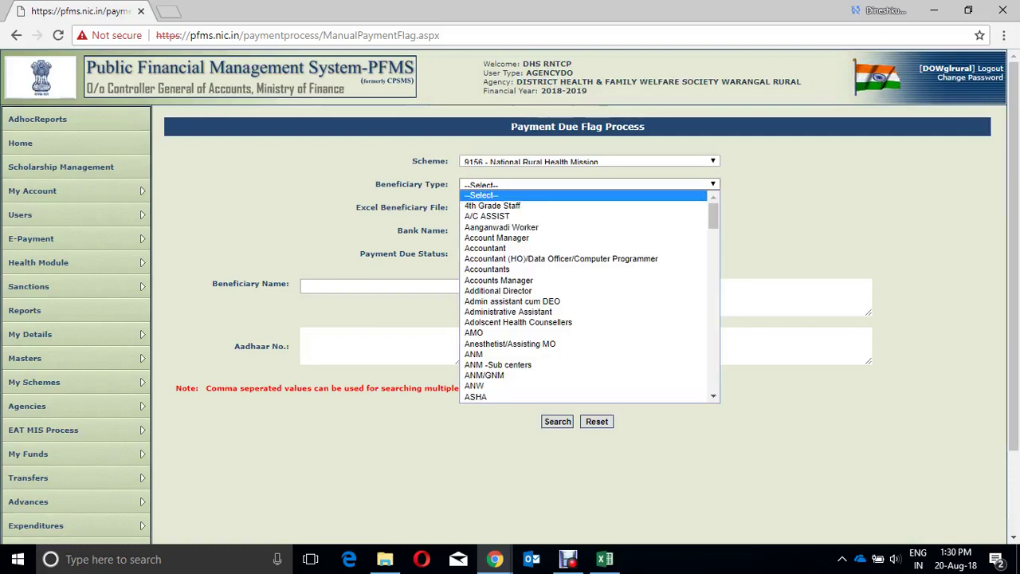
{"action": "key", "text": "t"}
{"action": "key", "text": "Down"}
{"action": "key", "text": "Down"}
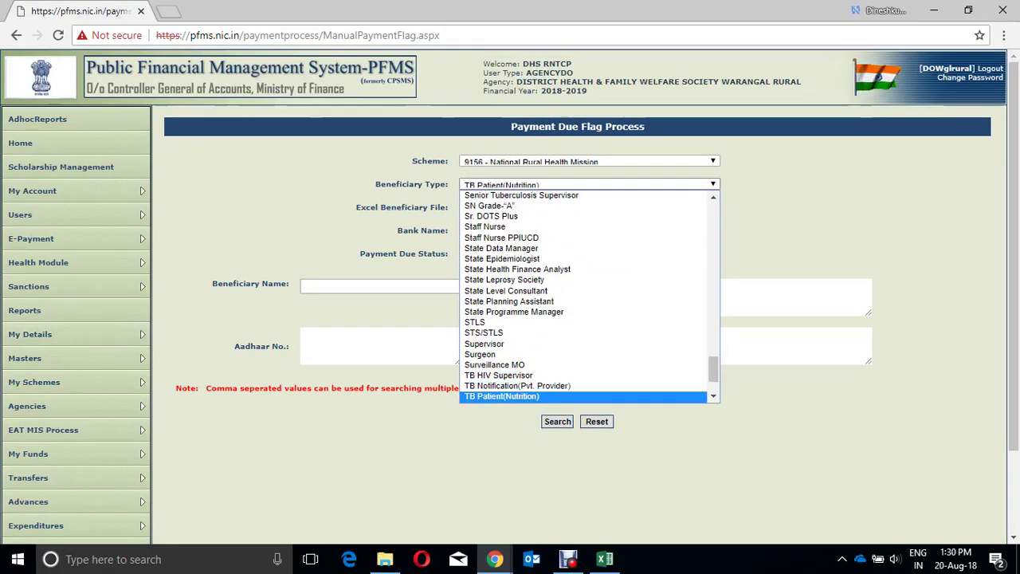
{"action": "key", "text": "Return"}
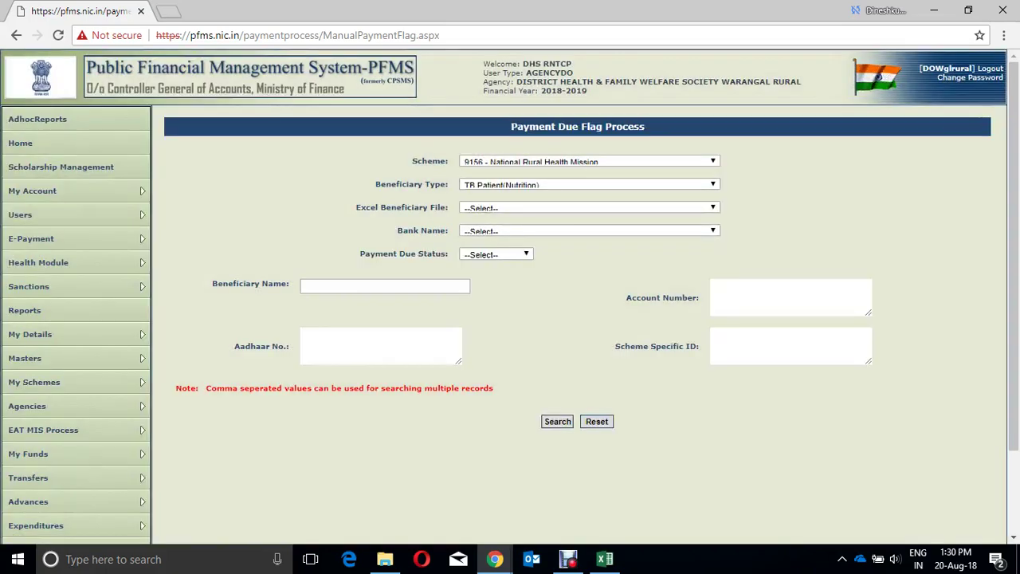
{"action": "left_click", "coordinate": [494, 254]}
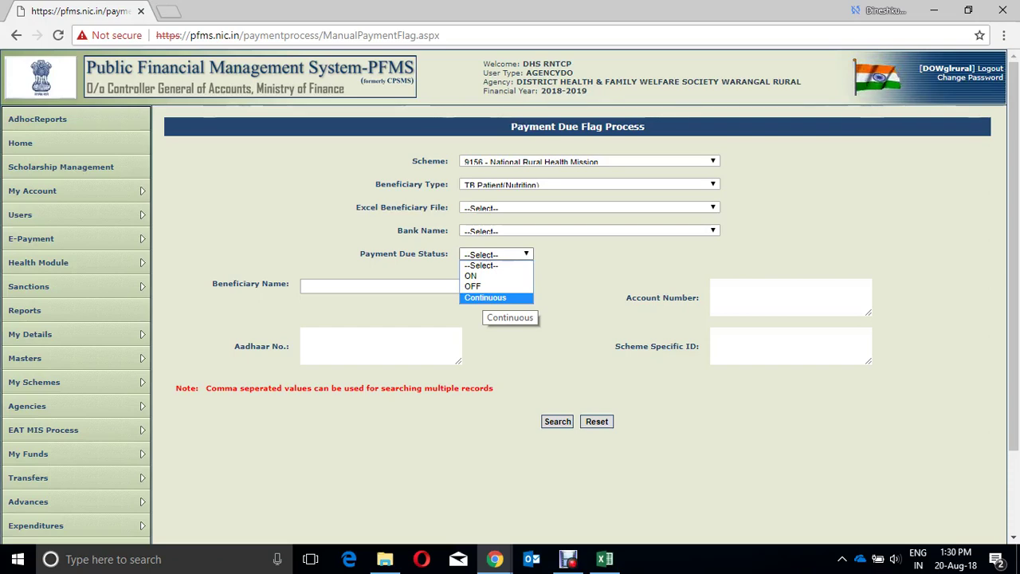
{"action": "left_click", "coordinate": [485, 297]}
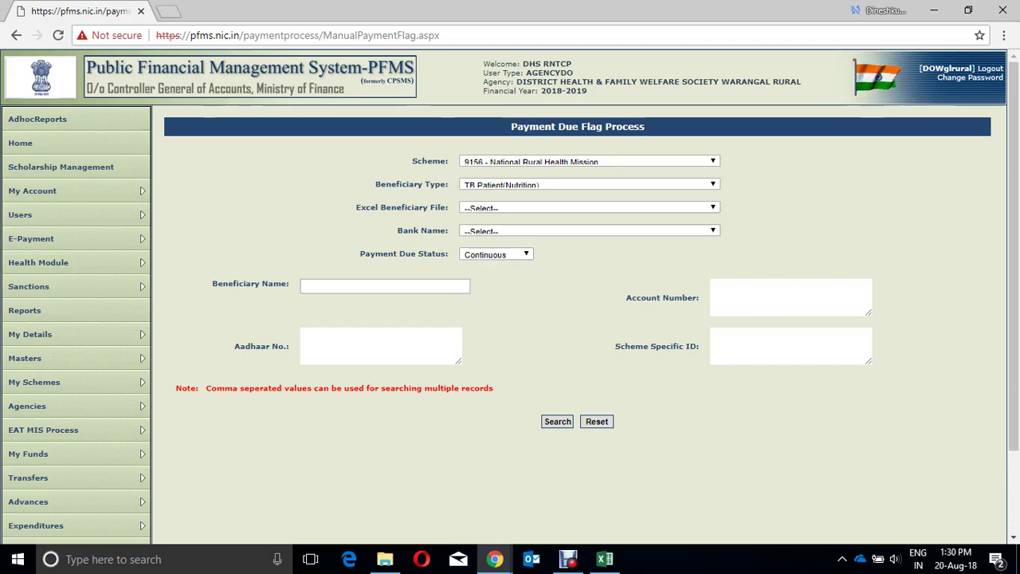
{"action": "left_click", "coordinate": [557, 421]}
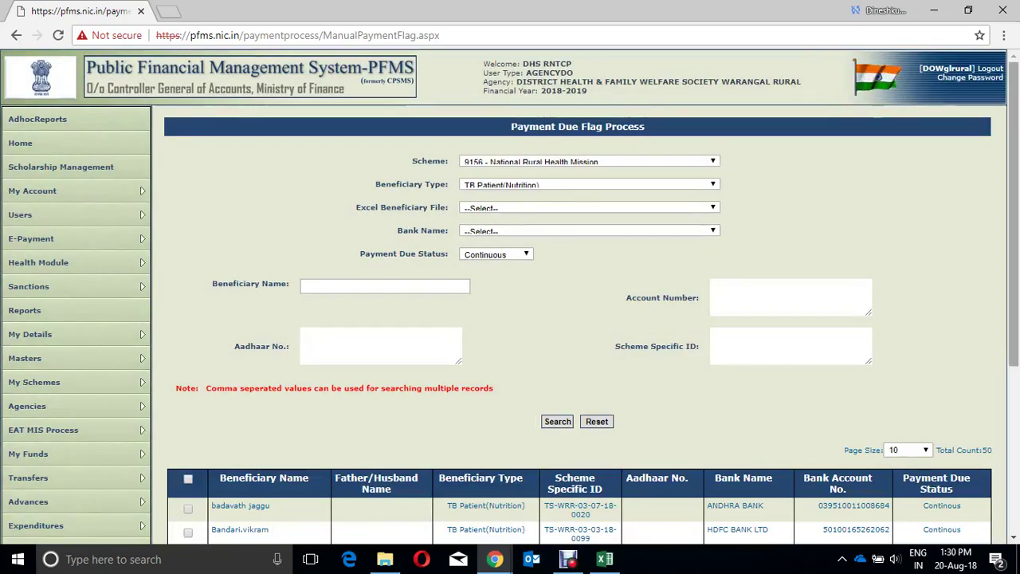
Step: Set the beneficiary list's page size to 50 and review the listed payment due records
{"action": "scroll", "coordinate": [510, 298], "scroll_direction": "down", "scroll_amount": 2}
{"action": "scroll", "coordinate": [510, 298], "scroll_direction": "down", "scroll_amount": 5}
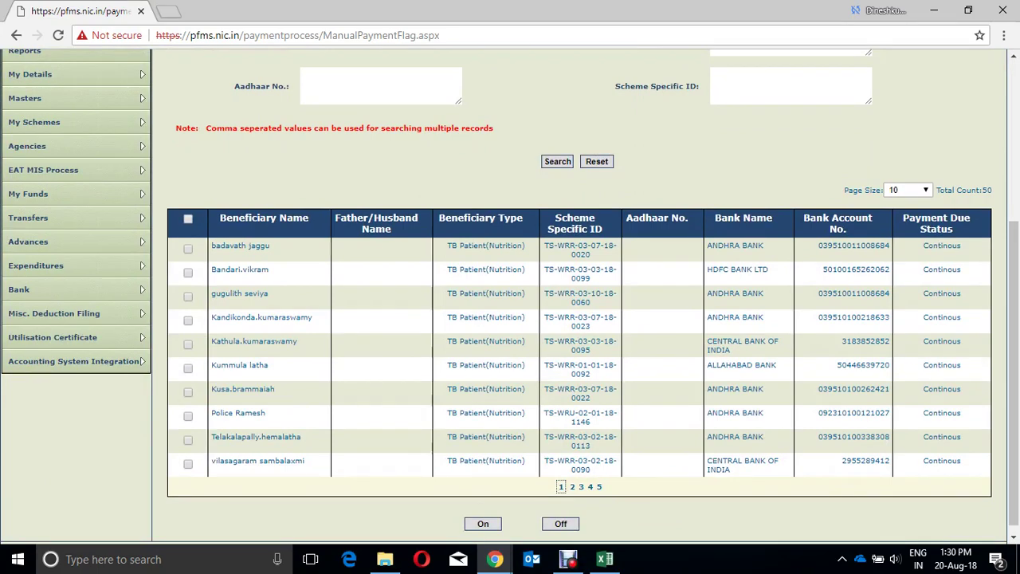
{"action": "left_click", "coordinate": [905, 189]}
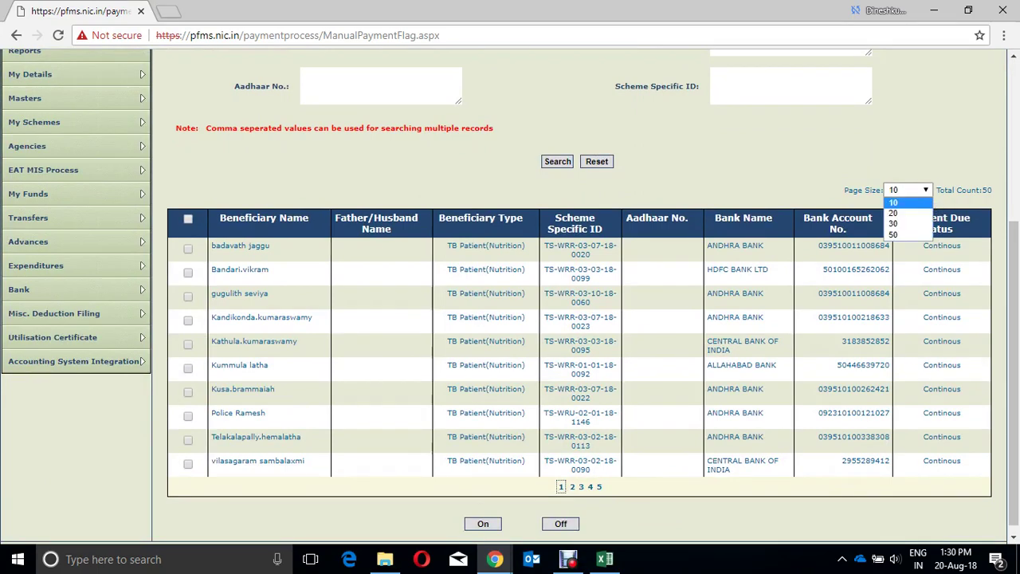
{"action": "key", "text": "Down"}
{"action": "key", "text": "Down"}
{"action": "key", "text": "Down"}
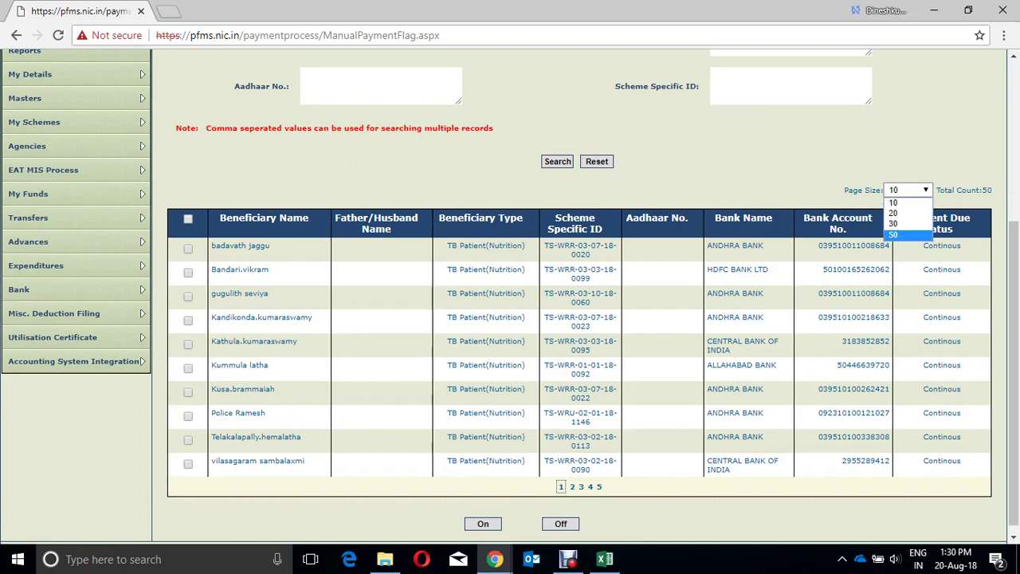
{"action": "key", "text": "Return"}
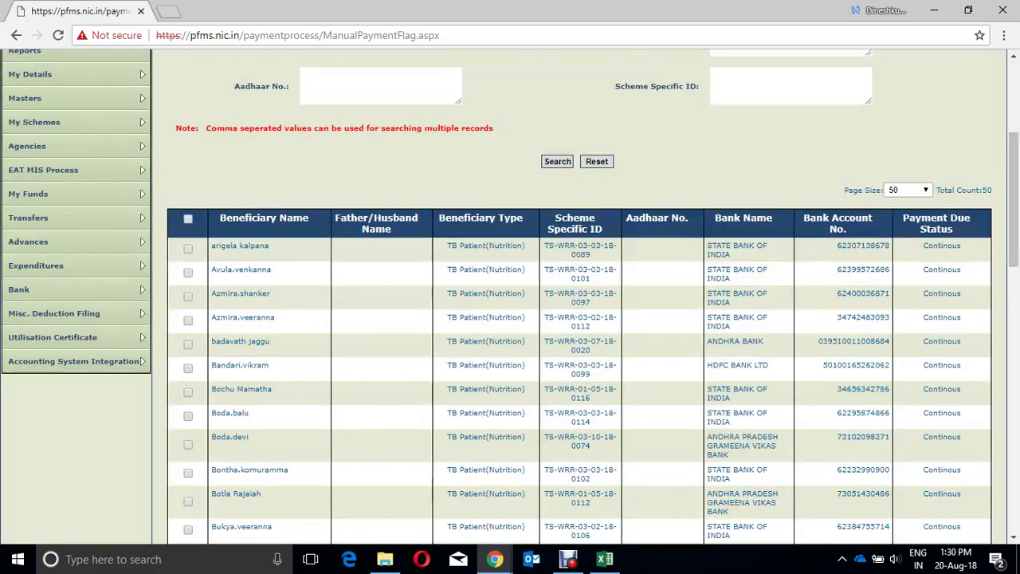
{"action": "scroll", "coordinate": [579, 296], "scroll_direction": "down", "scroll_amount": 5}
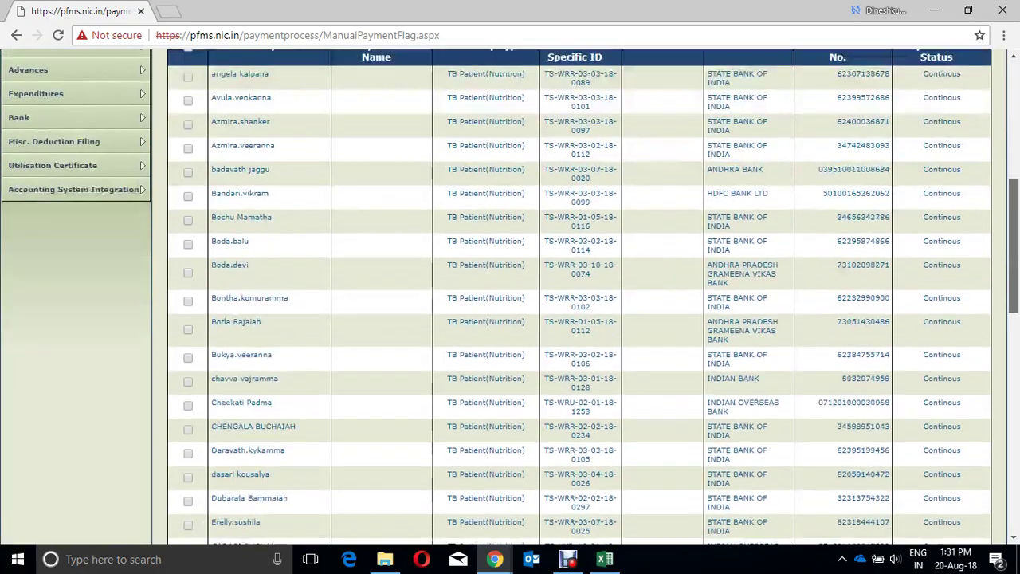
{"action": "scroll", "coordinate": [579, 296], "scroll_direction": "down", "scroll_amount": 10}
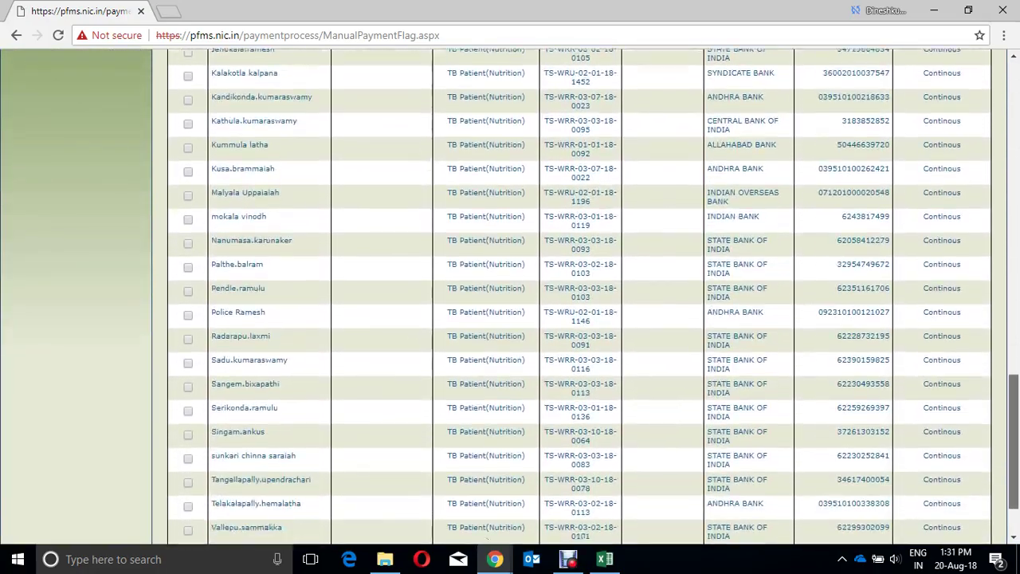
{"action": "scroll", "coordinate": [579, 297], "scroll_direction": "up", "scroll_amount": 10}
{"action": "scroll", "coordinate": [579, 296], "scroll_direction": "up", "scroll_amount": 5}
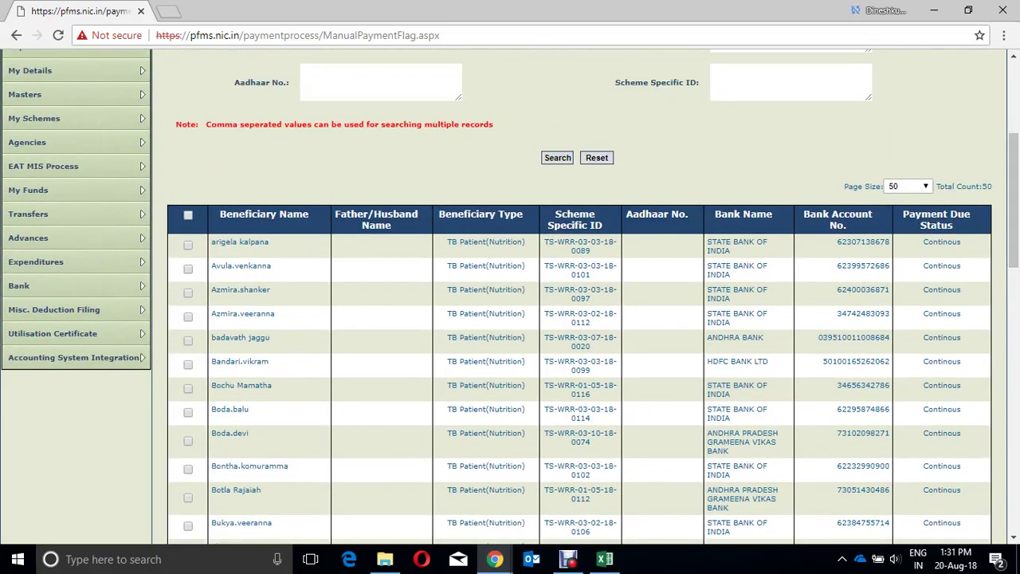
Step: Copy the Scheme Specified Id in cell B7 of the Excel workbook, then find and tick that beneficiary in Chrome's payment due list
{"action": "left_click", "coordinate": [605, 558]}
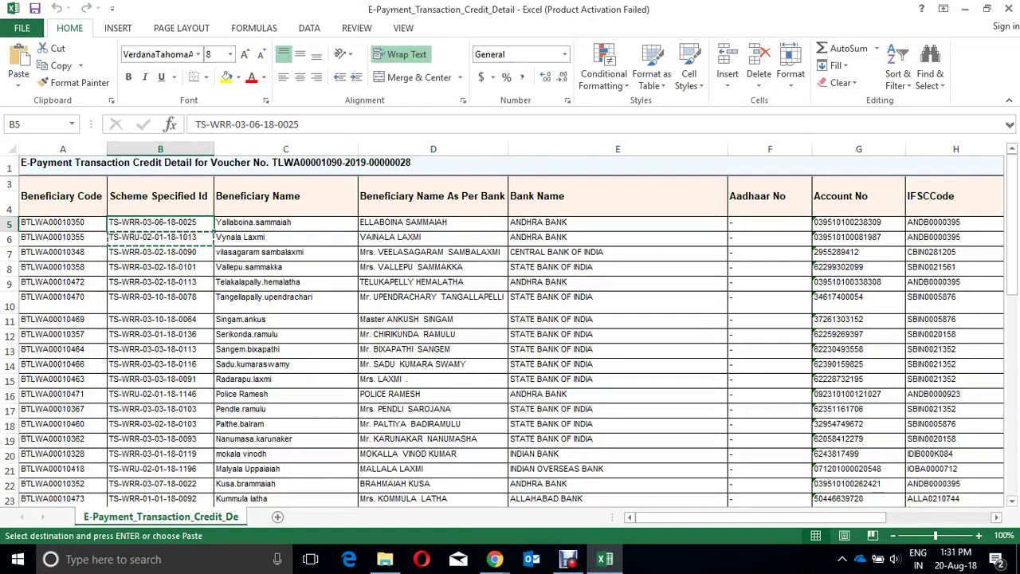
{"action": "key", "text": "Down"}
{"action": "key", "text": "Down"}
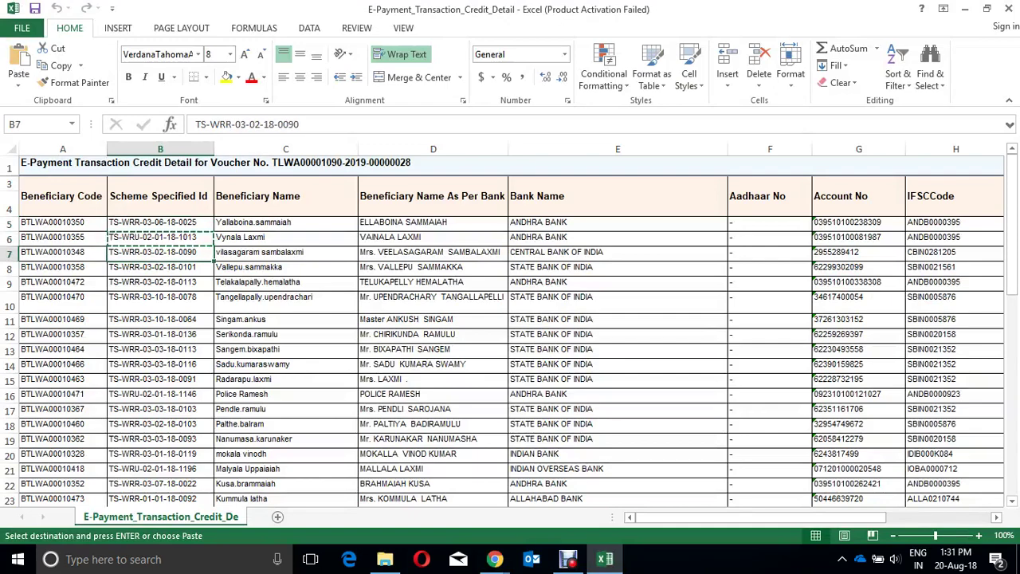
{"action": "key", "text": "ctrl+c"}
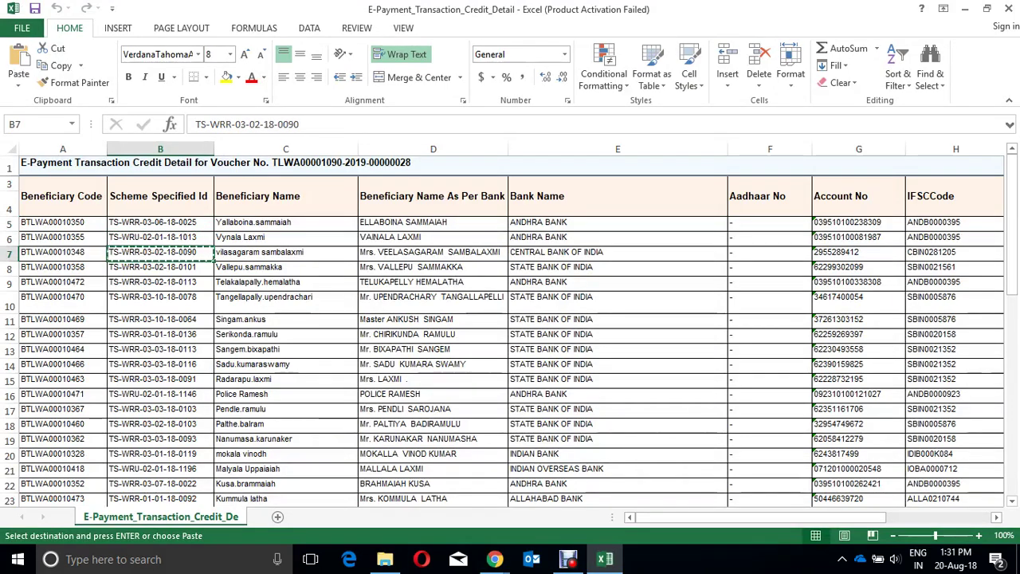
{"action": "mouse_move", "coordinate": [495, 558]}
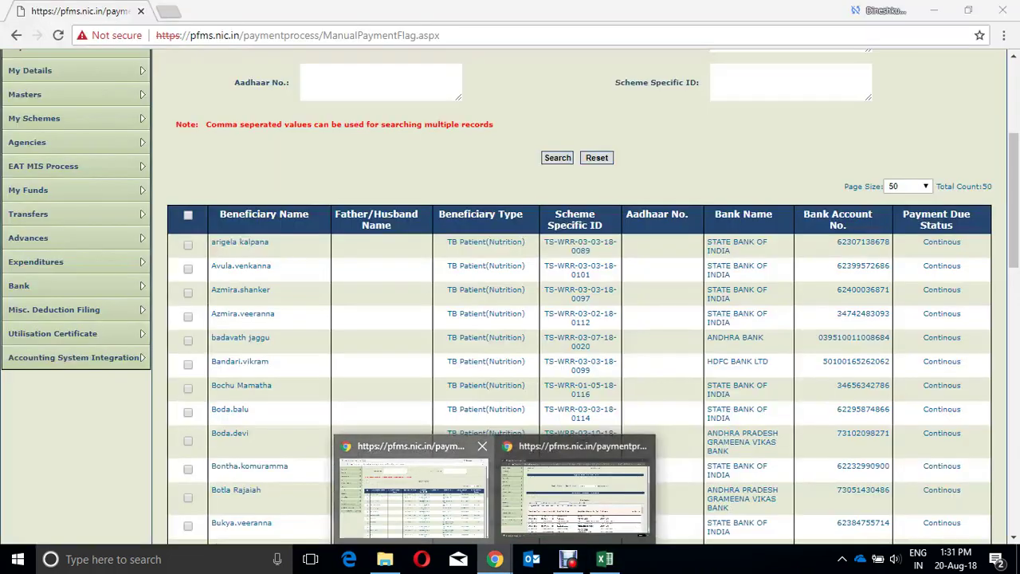
{"action": "left_click", "coordinate": [410, 490]}
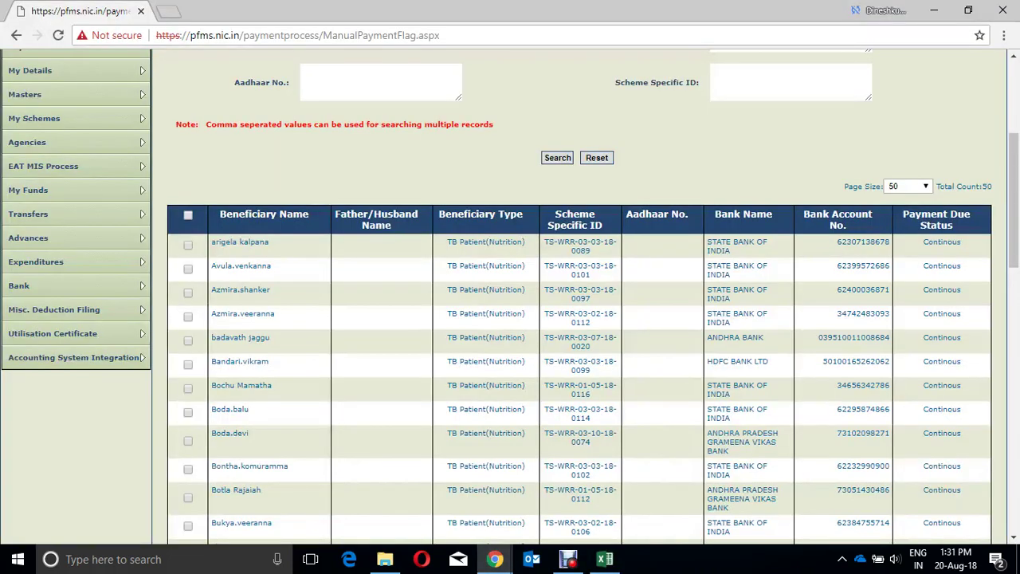
{"action": "key", "text": "ctrl+f"}
{"action": "key", "text": "ctrl+v"}
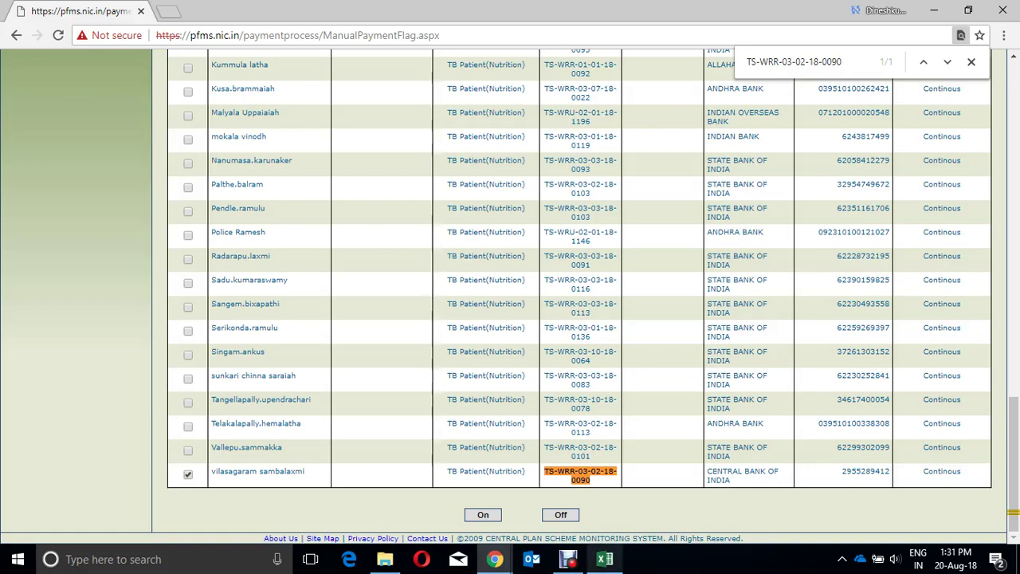
Step: Copy the Scheme Specified Id in cell B8 of the Excel workbook and select the matching beneficiary in Chrome's payment due list
{"action": "key", "text": "alt+Tab"}
{"action": "key", "text": "Down"}
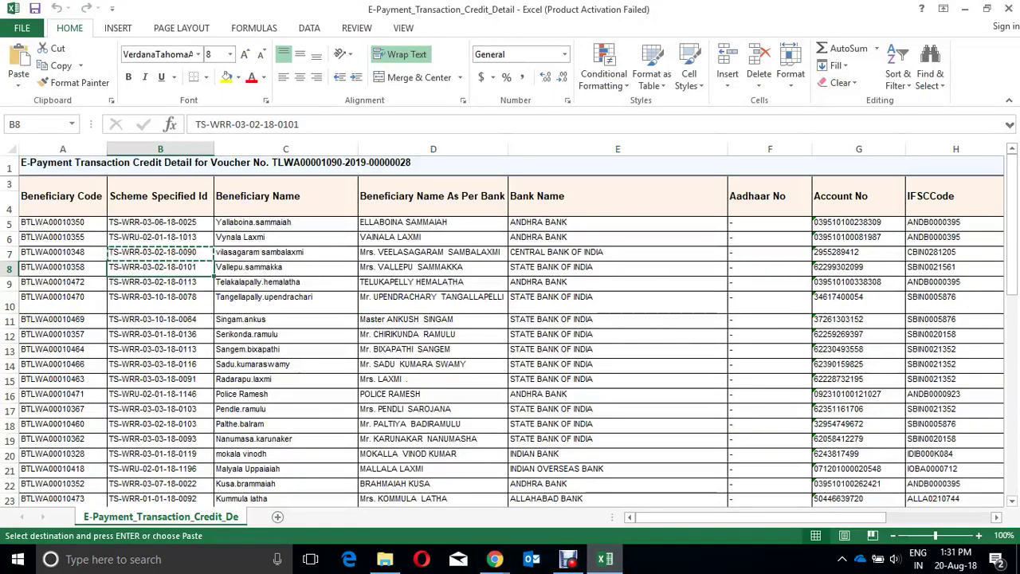
{"action": "key", "text": "ctrl+c"}
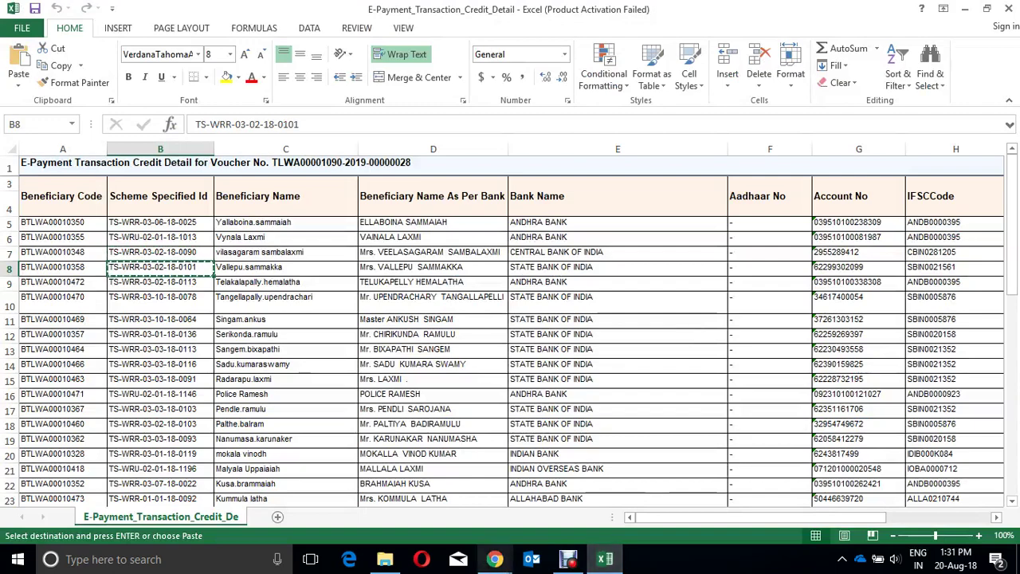
{"action": "left_click", "coordinate": [495, 558]}
{"action": "left_click", "coordinate": [412, 490]}
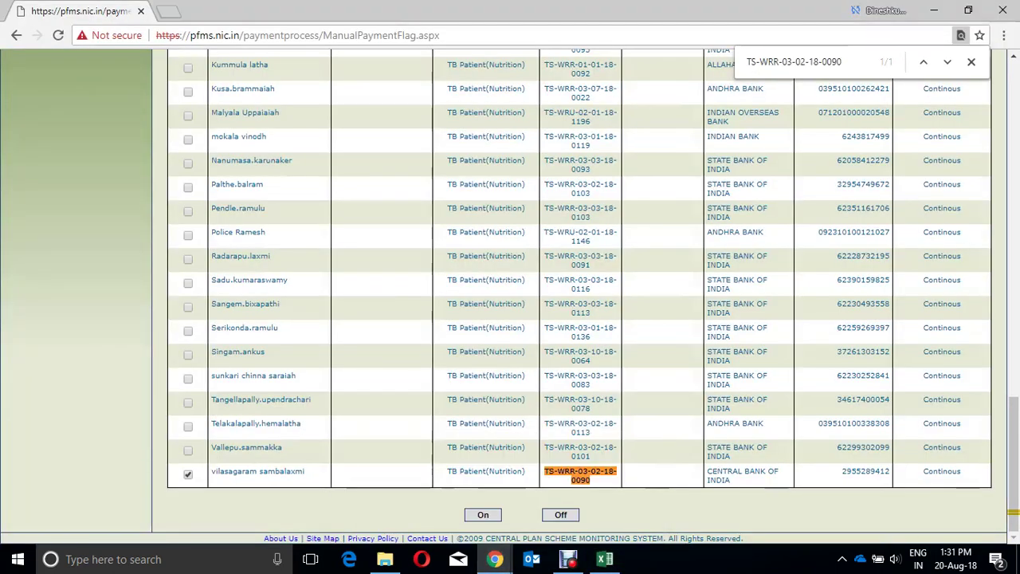
{"action": "key", "text": "ctrl+f"}
{"action": "key", "text": "ctrl+v"}
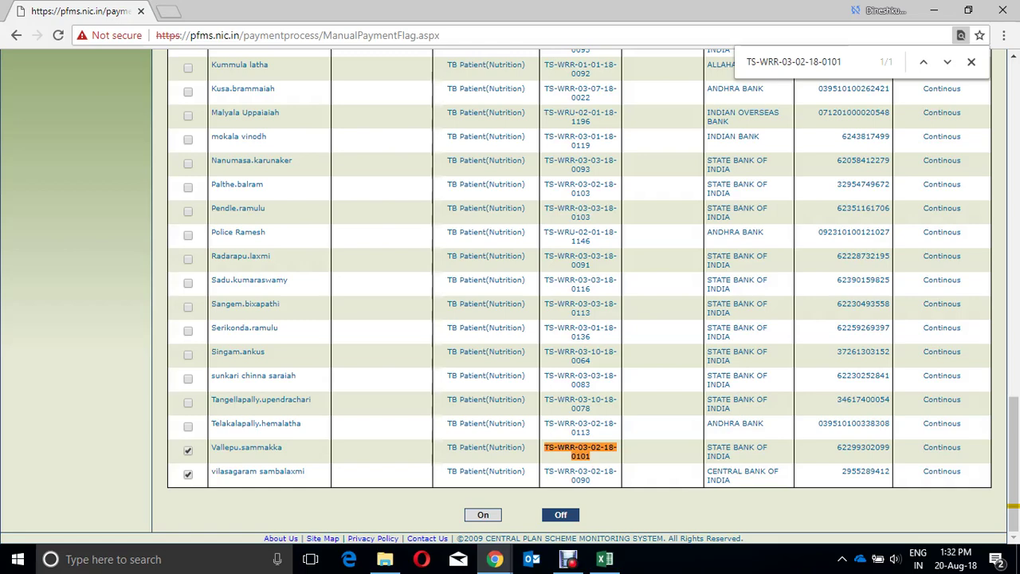
Step: Set the payment due flag to Off for the two ticked beneficiaries
{"action": "left_click", "coordinate": [560, 513]}
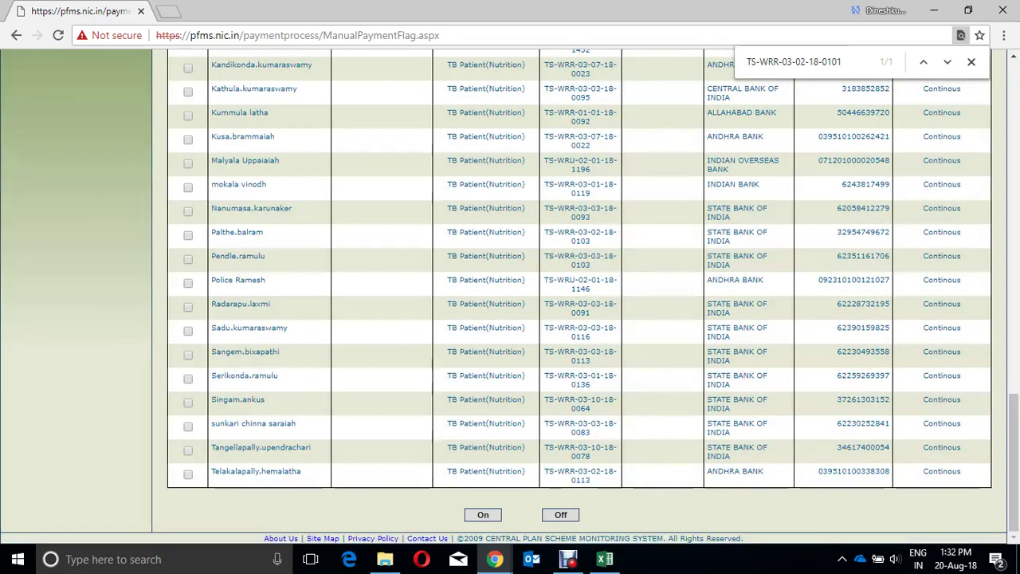
{"action": "scroll", "coordinate": [579, 296], "scroll_direction": "up", "scroll_amount": 15}
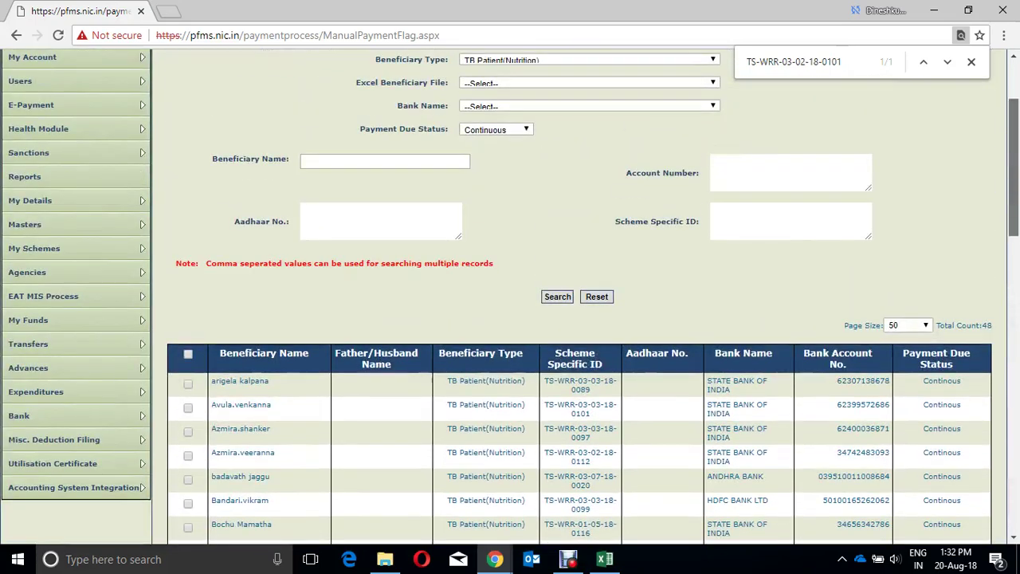